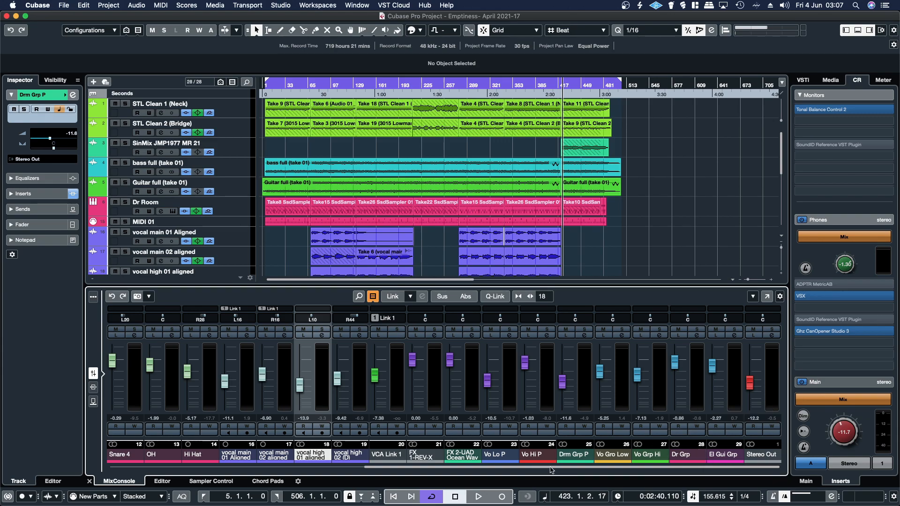
# Review the insert chains of the Drm Grp P, El Gui Grp, Vo Gro Low and Vo Grp Hi group channels.
pyautogui.click(584, 335)
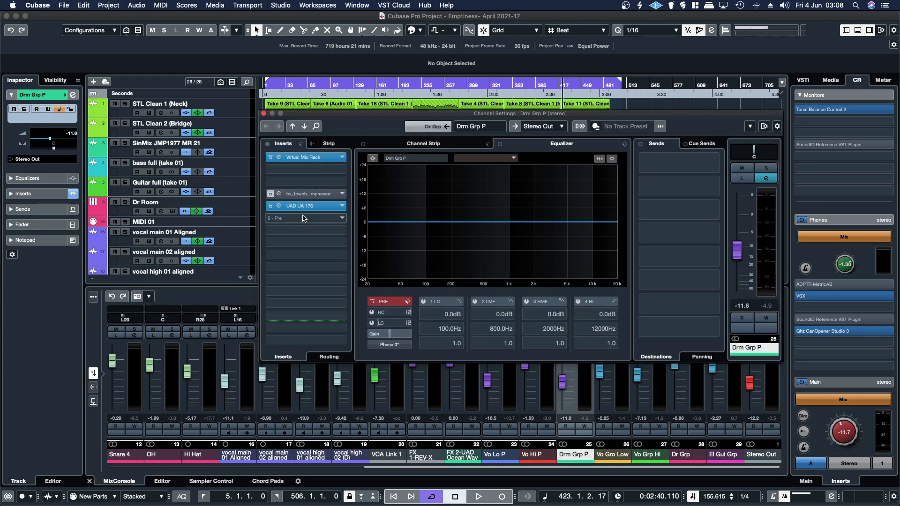
pyautogui.click(263, 113)
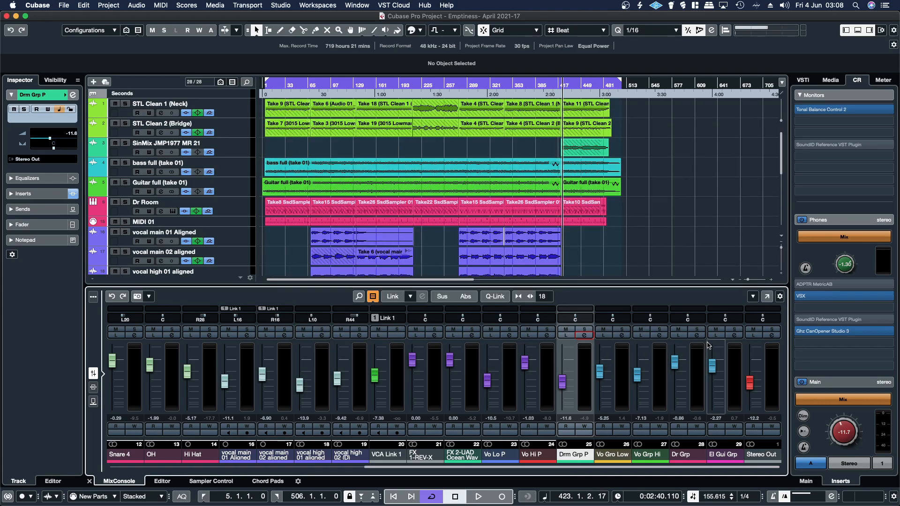
pyautogui.click(733, 335)
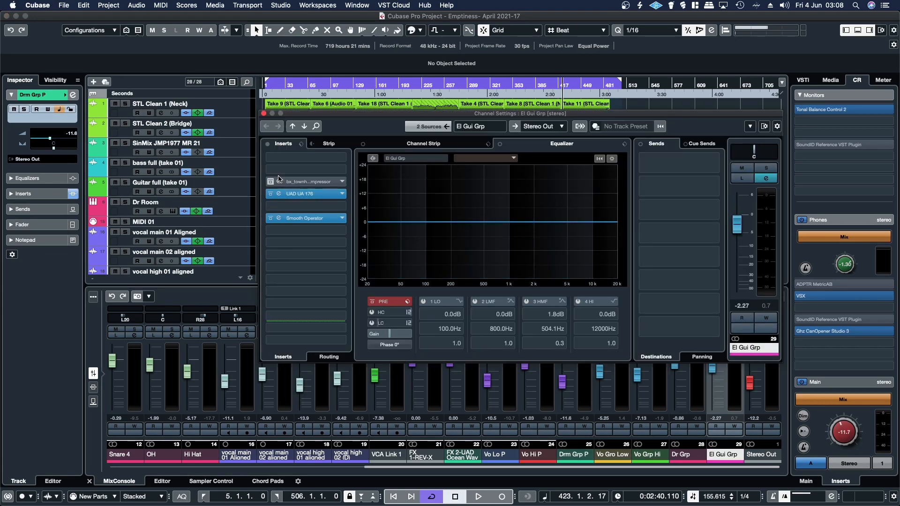
pyautogui.click(263, 114)
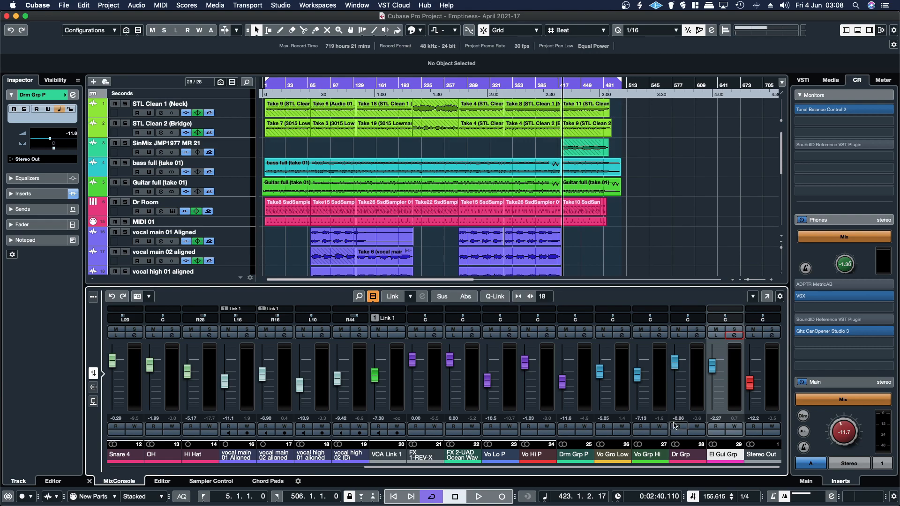
pyautogui.click(622, 335)
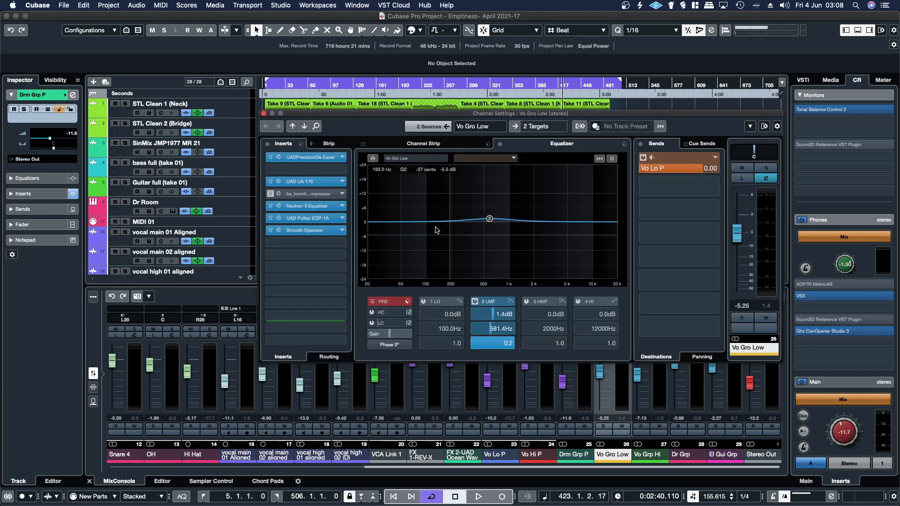
pyautogui.click(263, 114)
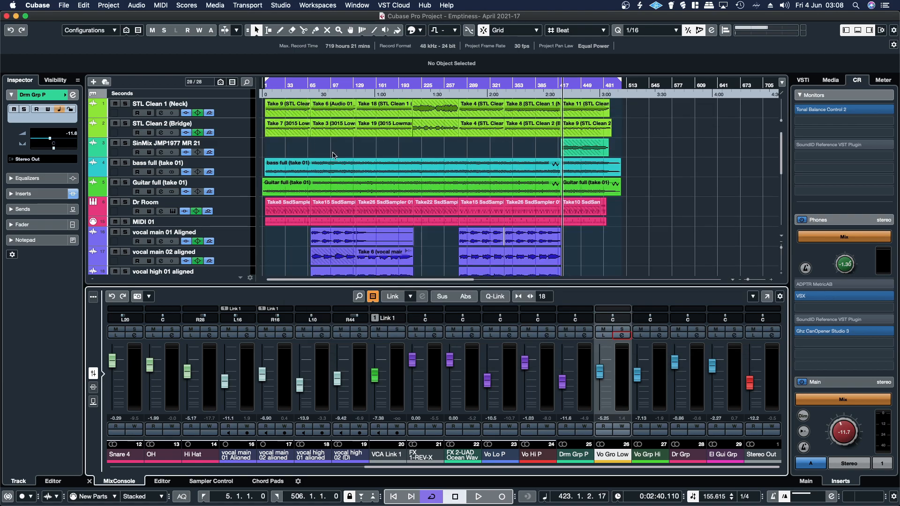
pyautogui.click(659, 335)
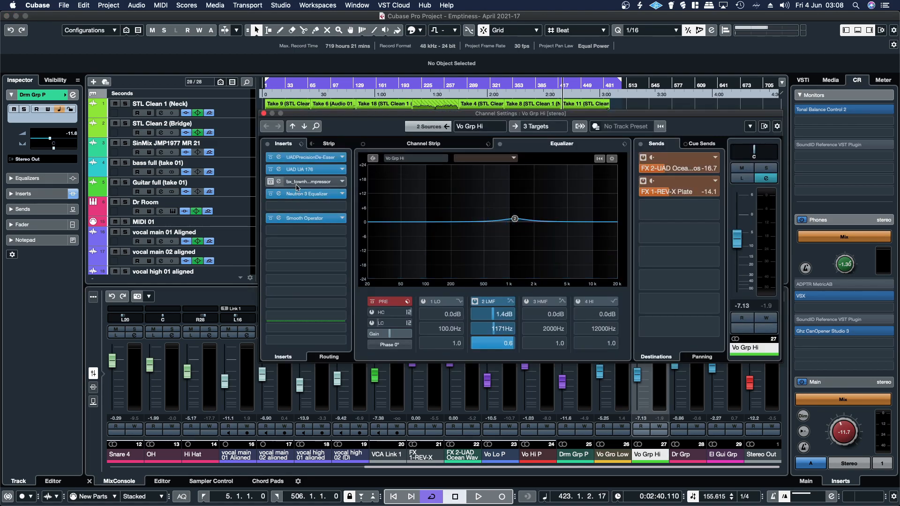
pyautogui.click(263, 113)
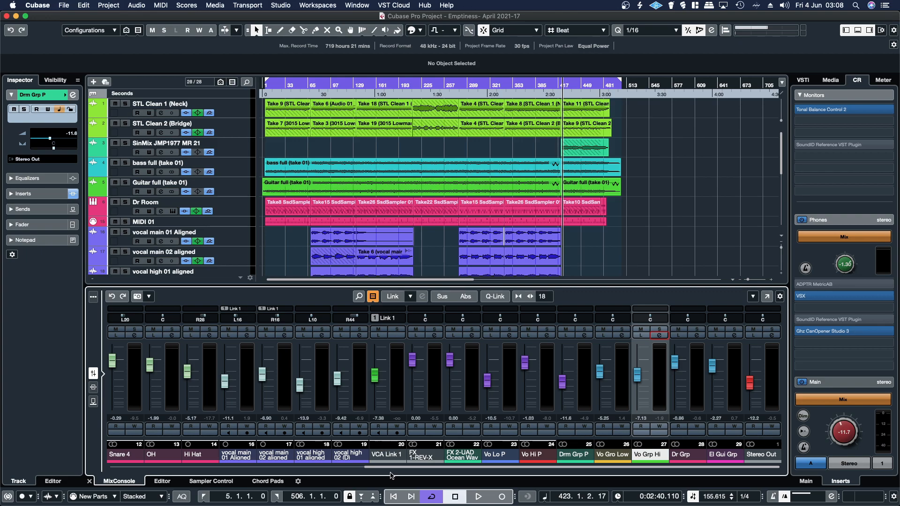
# Inspect the insert chain of the bass full (take 01) channel, and close its channel settings.
pyautogui.hscroll(-10, 387, 469)
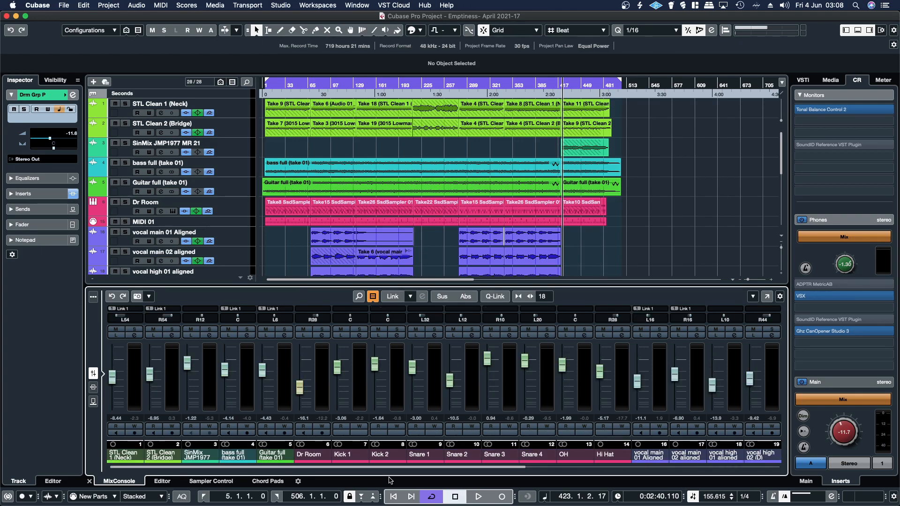
pyautogui.click(245, 335)
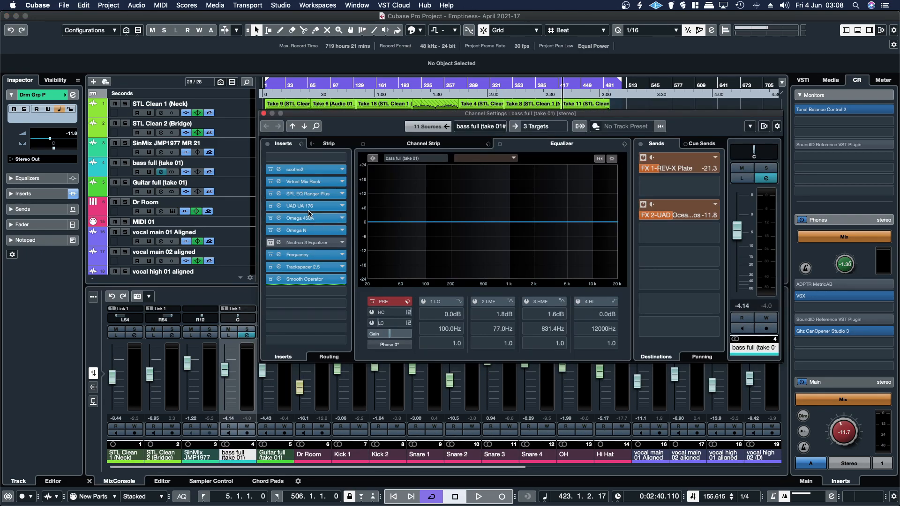
pyautogui.click(263, 113)
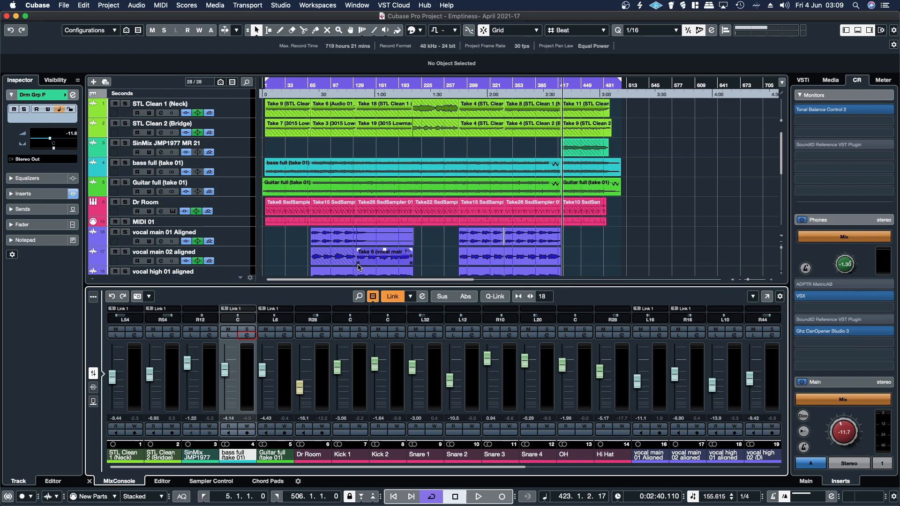
# View the VSX and Ghz CanOpener Studio 3 plug-ins inserted on the Control Room's Phones output.
pyautogui.click(878, 300)
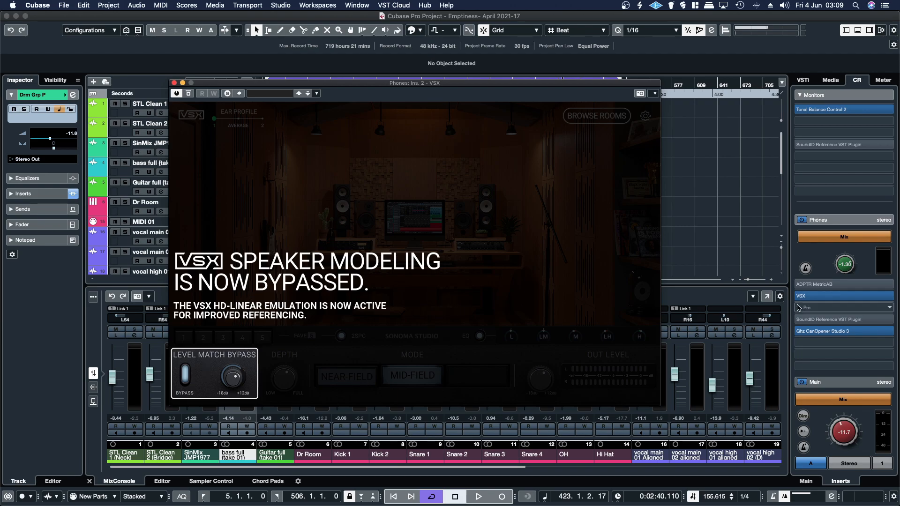
pyautogui.click(174, 83)
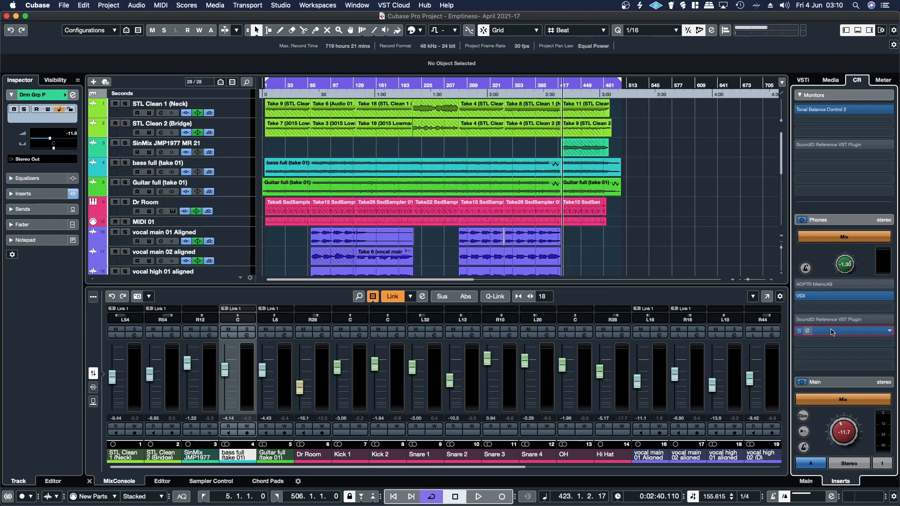
pyautogui.click(831, 332)
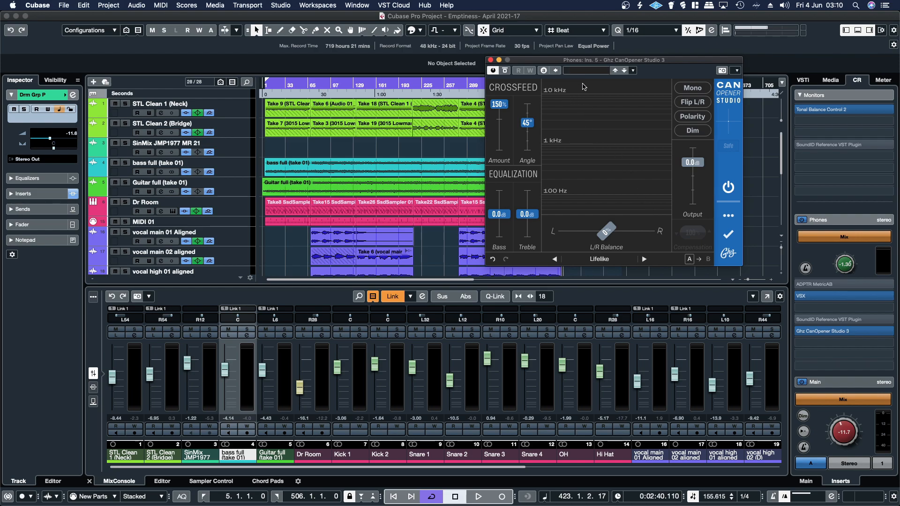
pyautogui.click(490, 60)
# Play the song from near its beginning and bring the group channels into view in the MixConsole.
pyautogui.click(277, 89)
pyautogui.press('space')
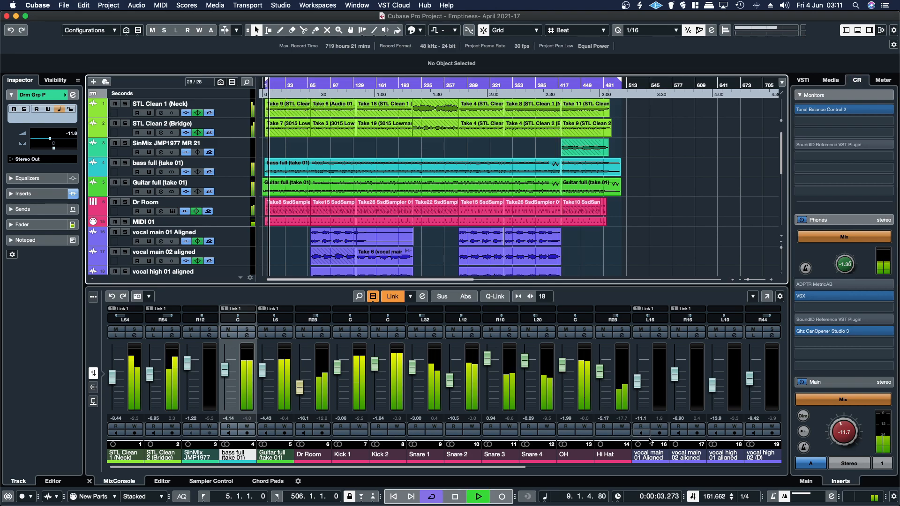
pyautogui.moveTo(460, 467); pyautogui.dragTo(711, 487)
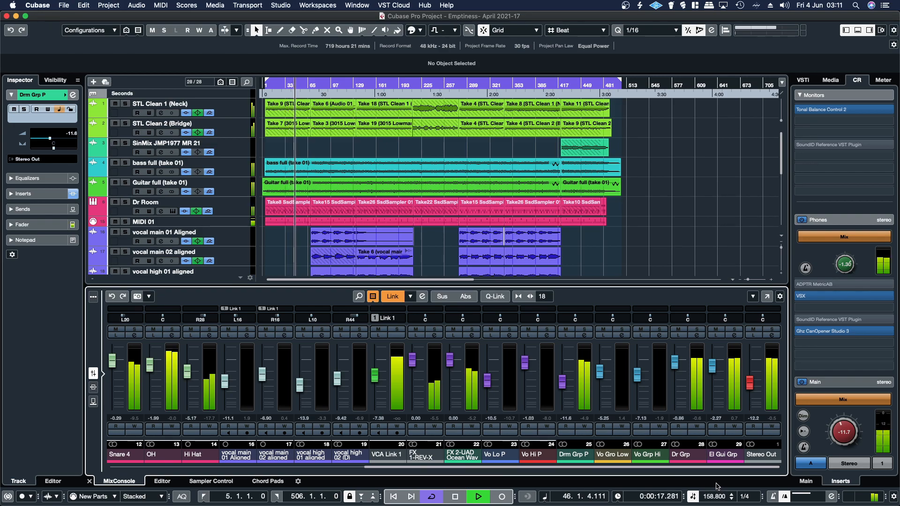
# Solo the Dr Grp channel and open the UAD UA 176 compressor inserted on Drm Grp P.
pyautogui.click(696, 329)
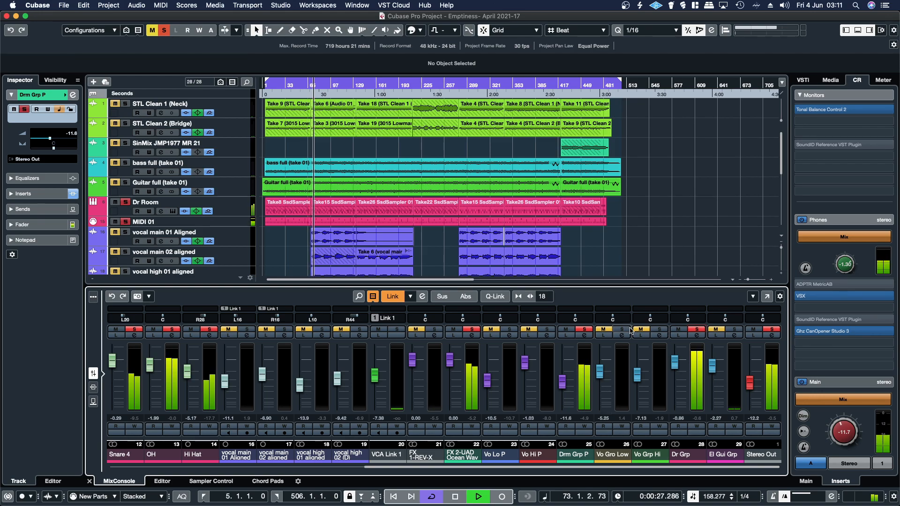
pyautogui.click(584, 335)
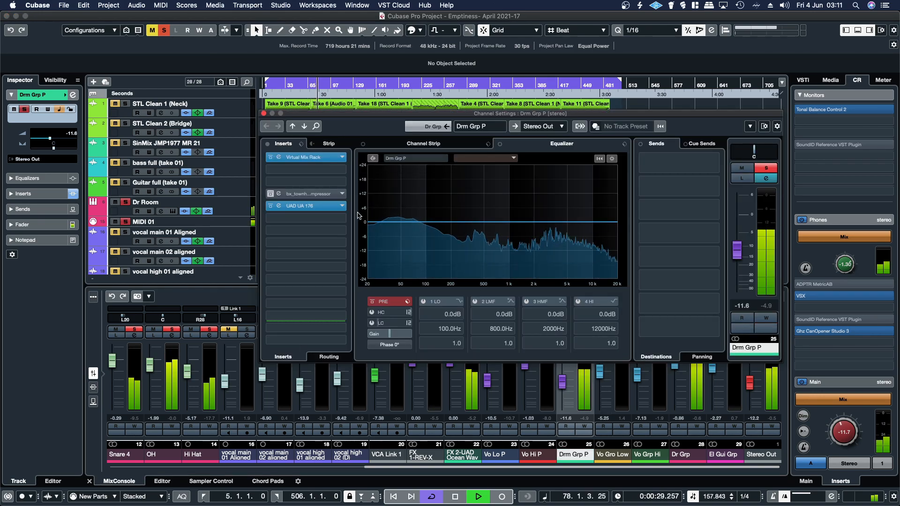
pyautogui.click(300, 209)
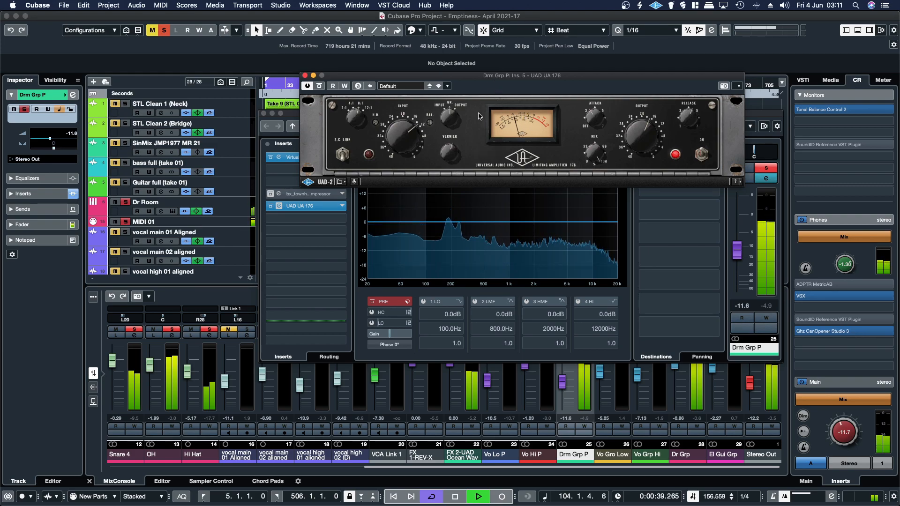
pyautogui.moveTo(487, 90); pyautogui.dragTo(459, 161)
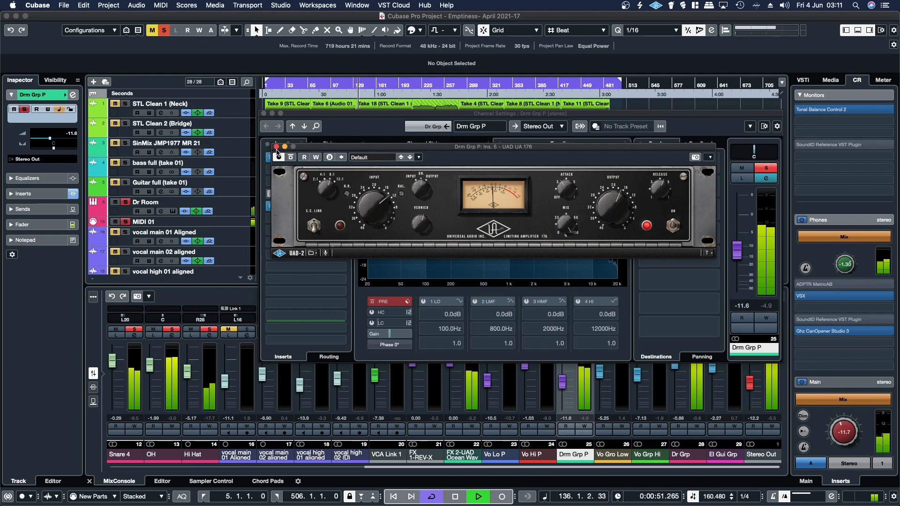
# Compare the soloed drums with the UA 176 switched off and on during playback.
pyautogui.click(673, 226)
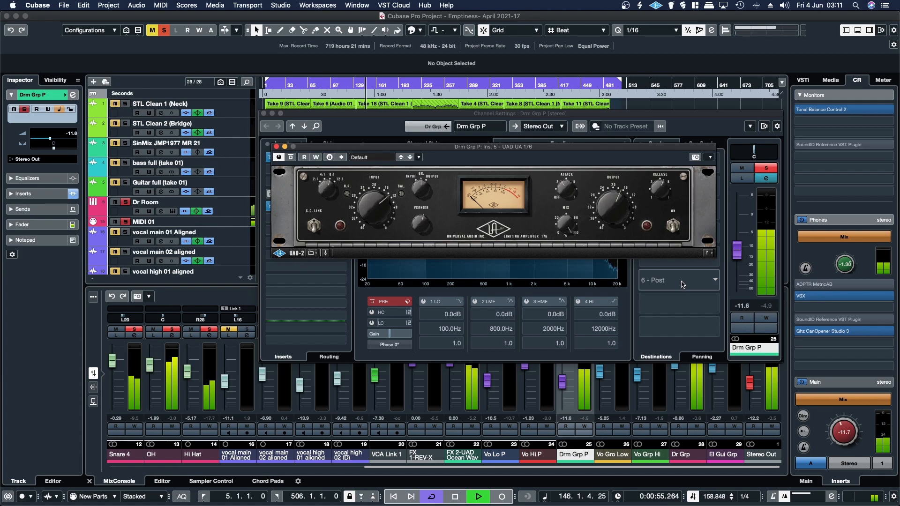
pyautogui.click(647, 227)
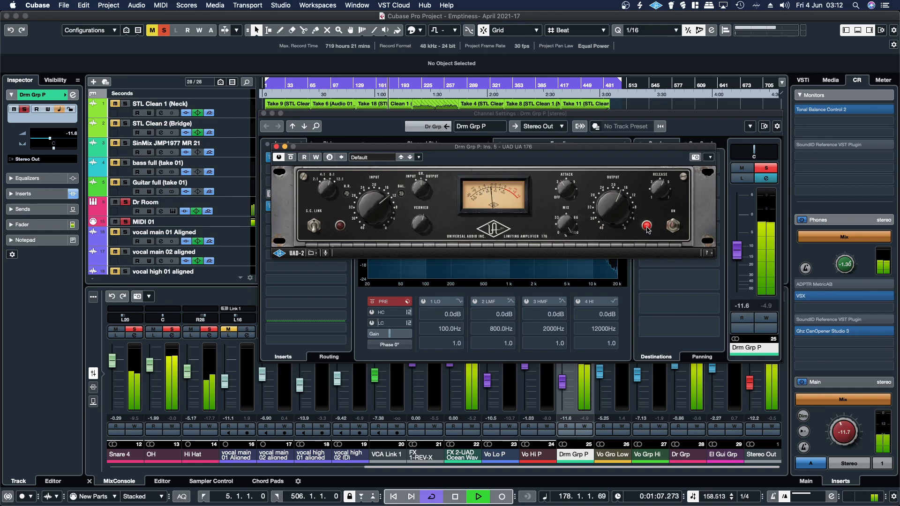
pyautogui.click(646, 226)
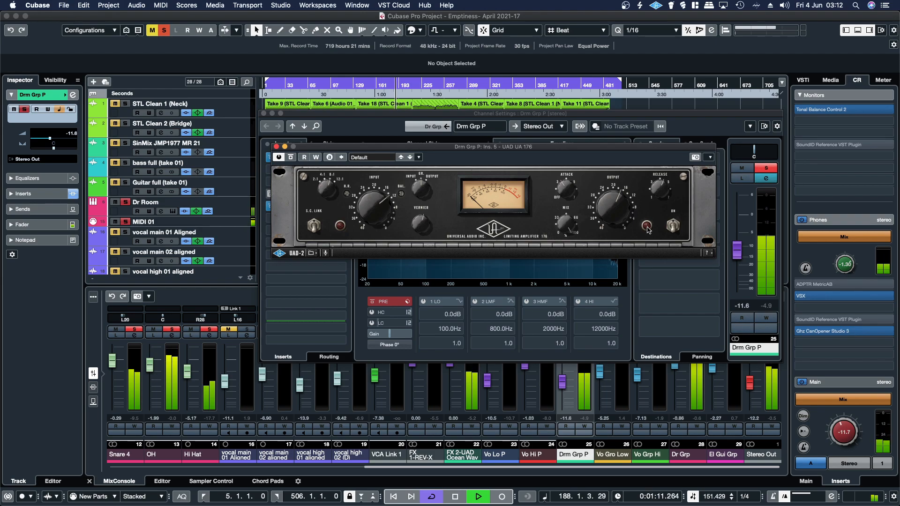
pyautogui.click(647, 226)
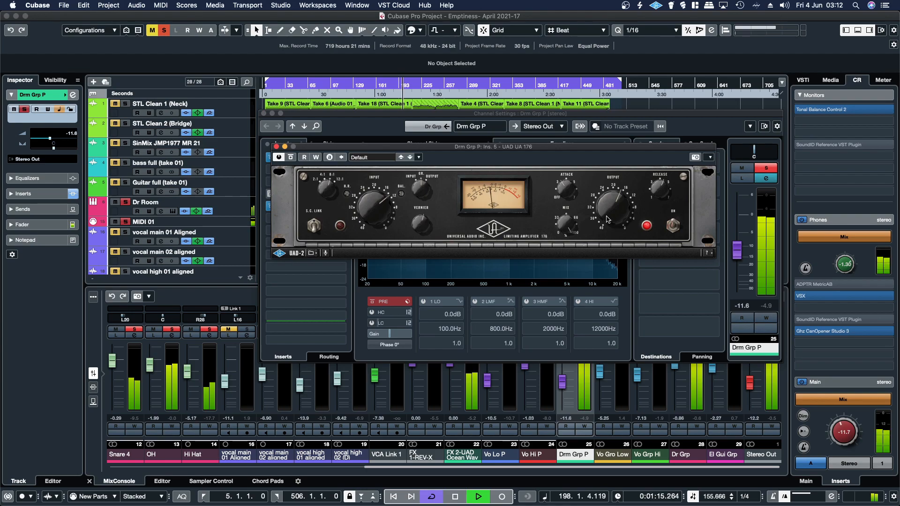
# Raise the UA 176 output level slightly, compare it off and on again, and close the Drm Grp P windows.
pyautogui.moveTo(611, 218); pyautogui.dragTo(607, 203)
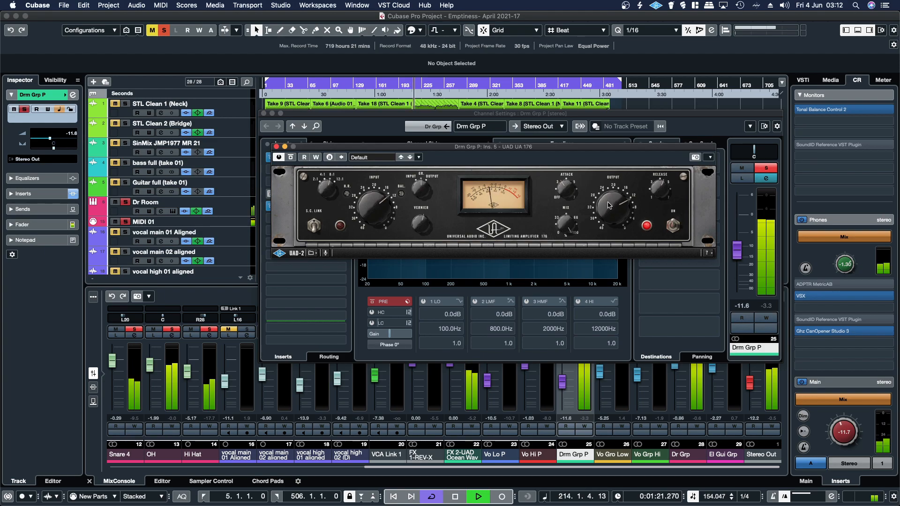
pyautogui.click(647, 227)
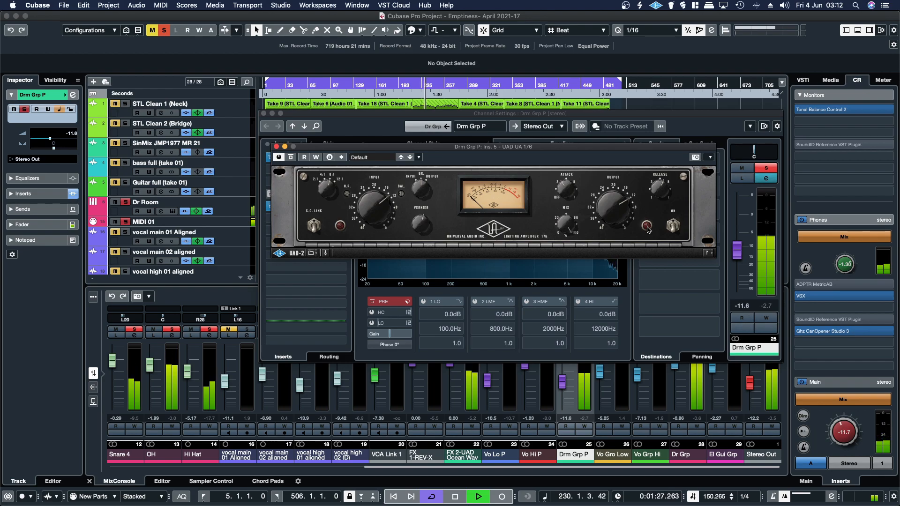
pyautogui.click(646, 227)
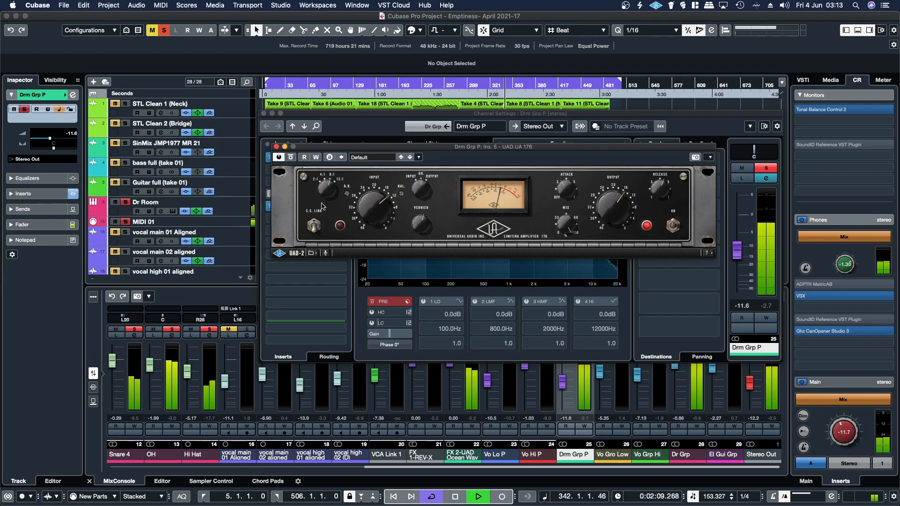
pyautogui.click(276, 147)
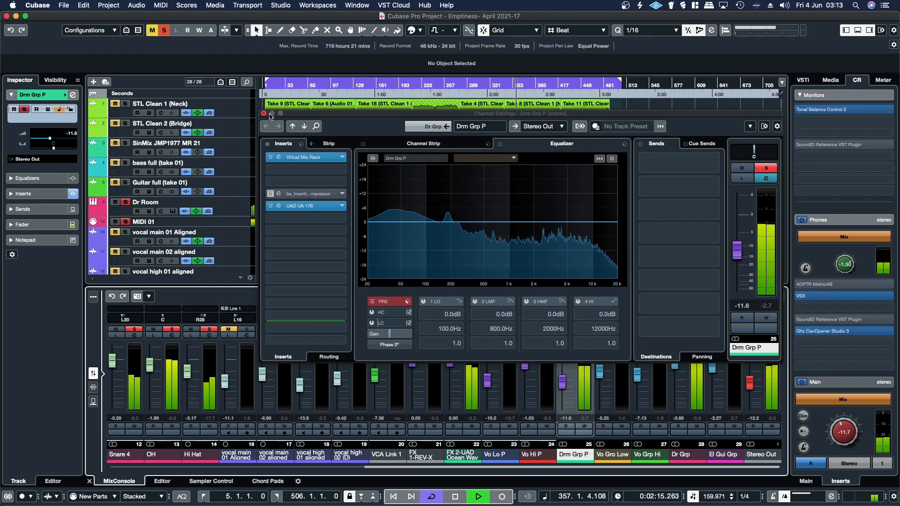
pyautogui.click(264, 114)
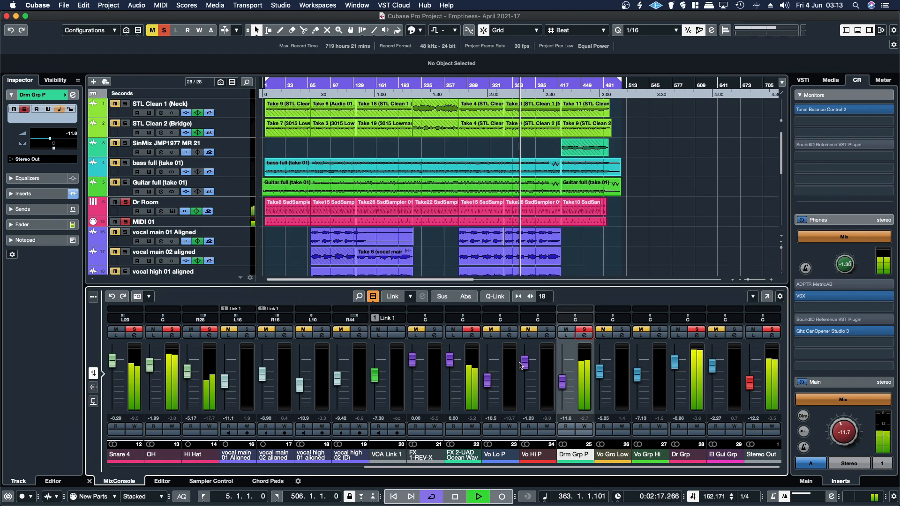
# Clear the solos on Drm Grp P, Dr Grp and Stereo Out to play the full mix.
pyautogui.click(586, 331)
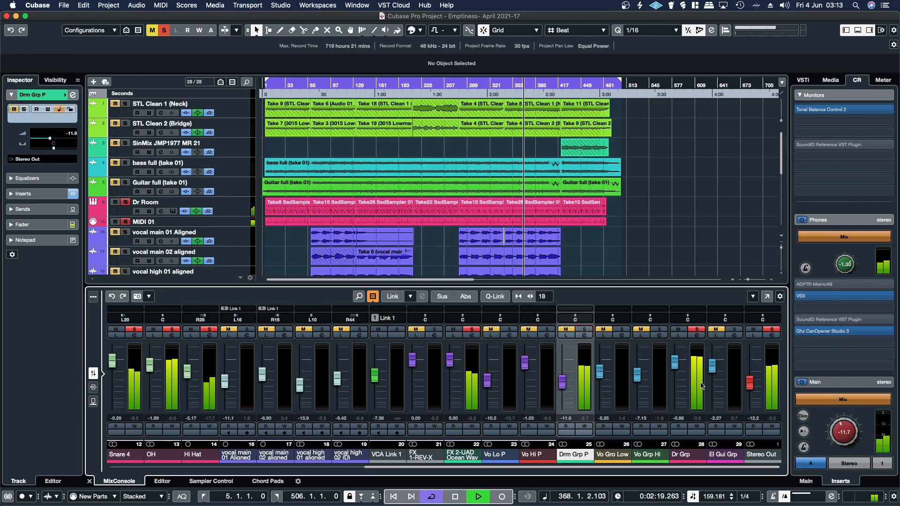
pyautogui.click(697, 329)
pyautogui.click(771, 329)
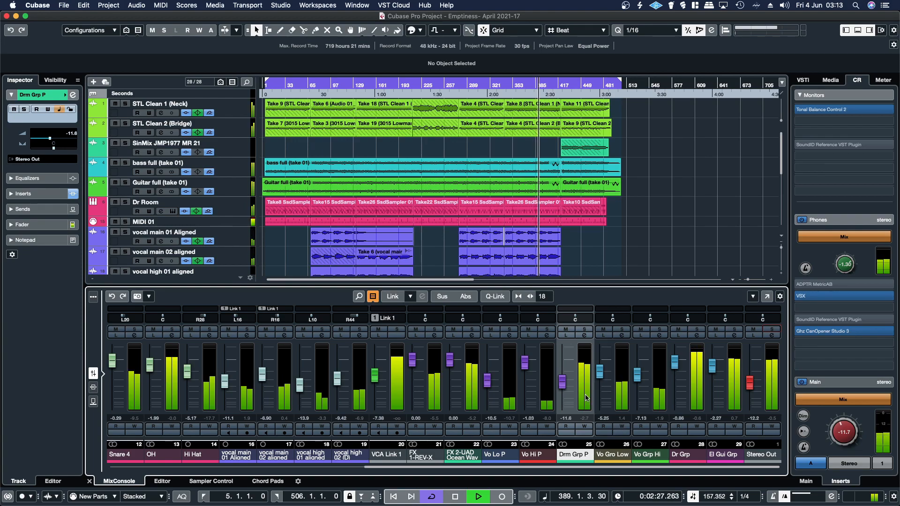
# Check the Vo Lo P channel, open the Vo Gro Low channel settings and move playback back to about bar 321.
pyautogui.click(510, 336)
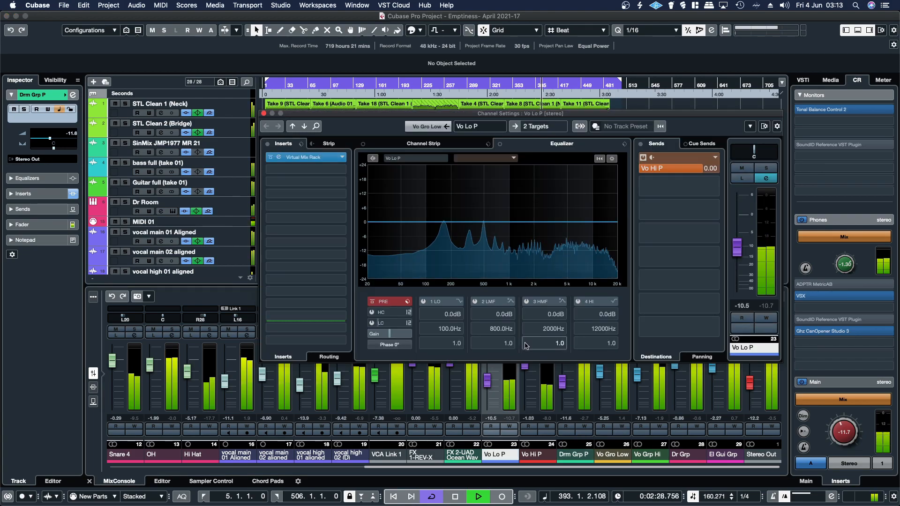
pyautogui.click(264, 141)
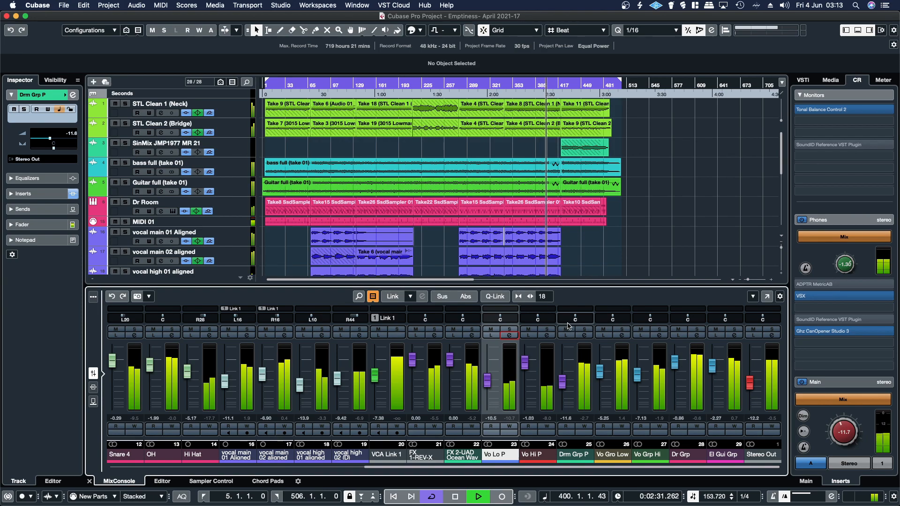
pyautogui.click(622, 335)
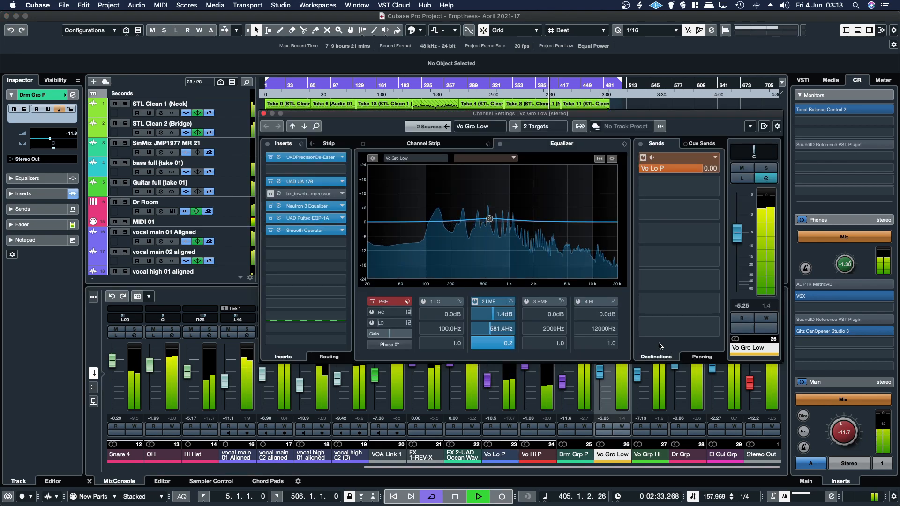
pyautogui.click(494, 84)
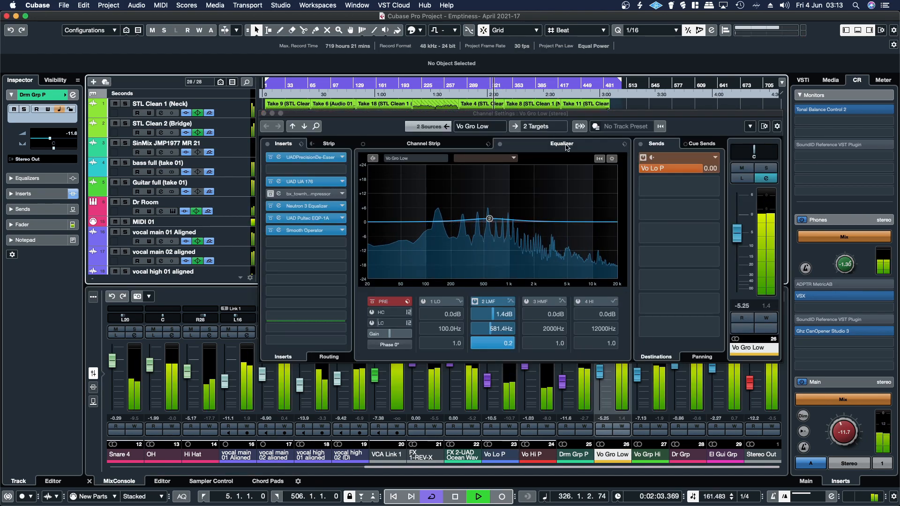
# Open the UA 176 on Vo Gro Low and compare the mix with it switched off and on during playback.
pyautogui.click(328, 182)
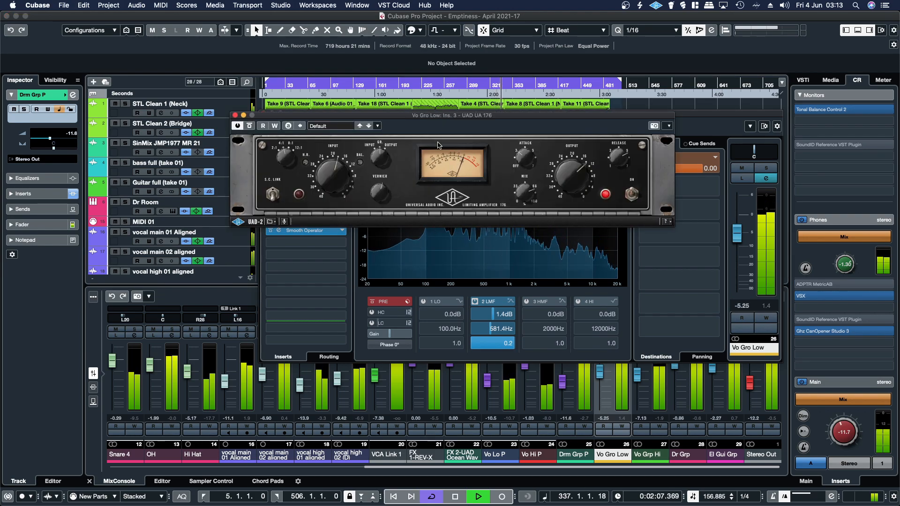
pyautogui.click(605, 195)
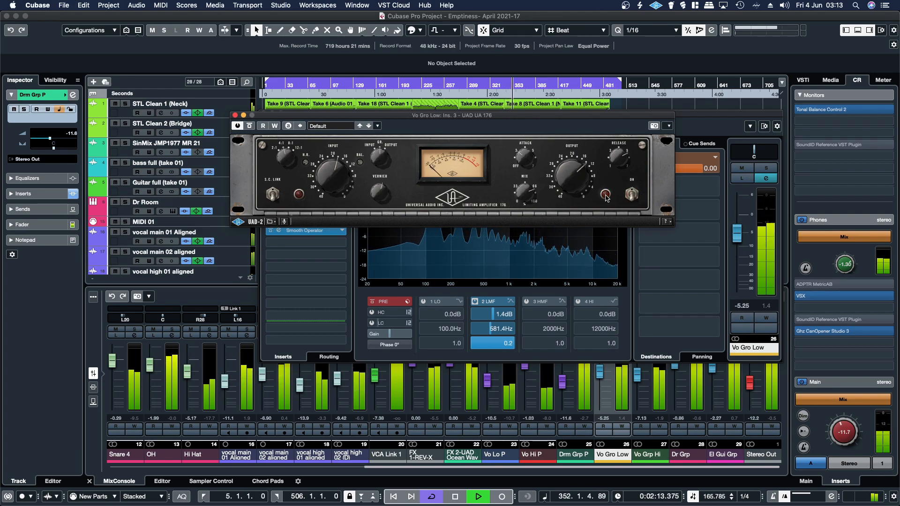
pyautogui.click(605, 195)
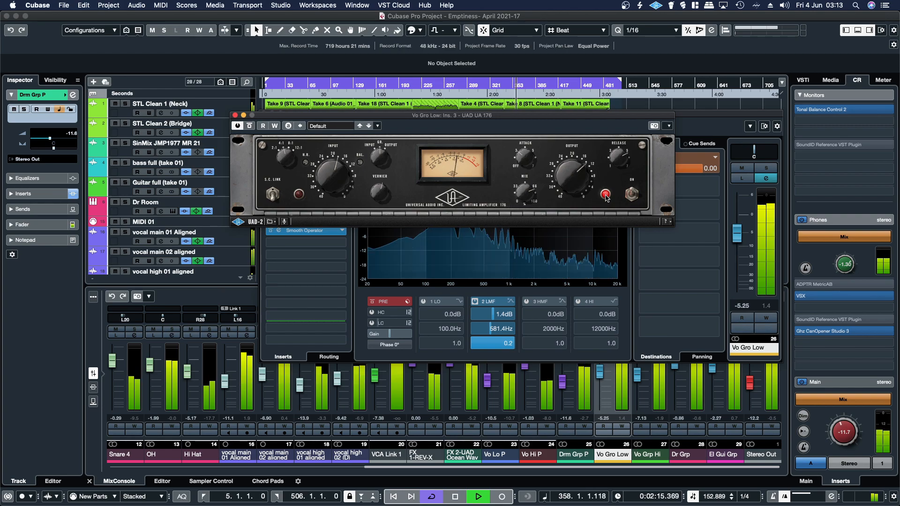
pyautogui.click(605, 195)
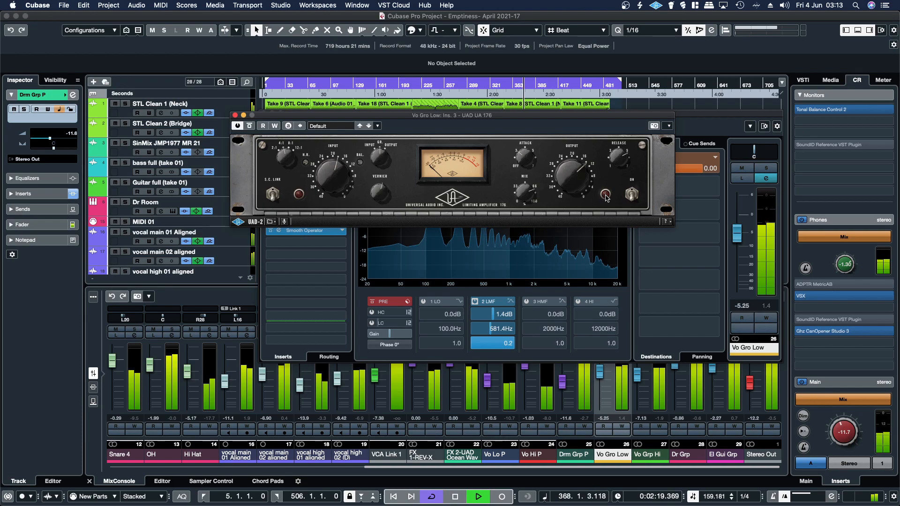
pyautogui.click(605, 195)
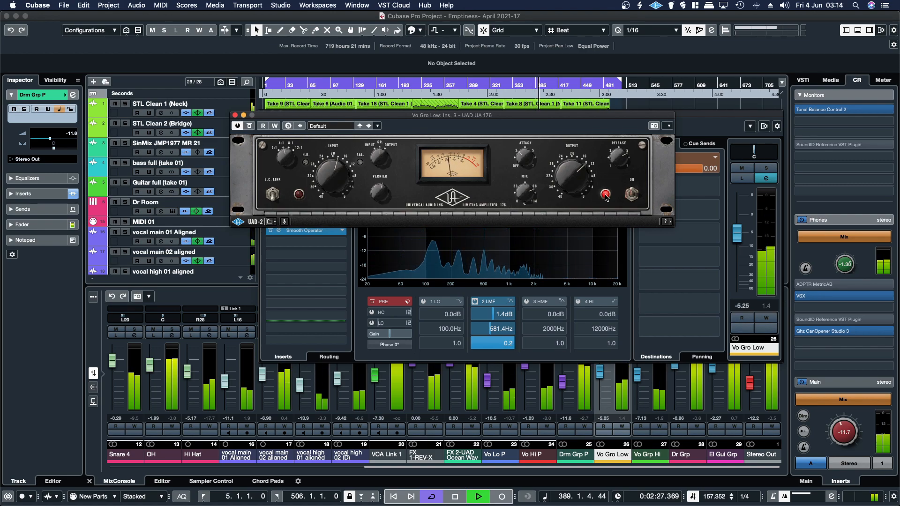
pyautogui.click(605, 195)
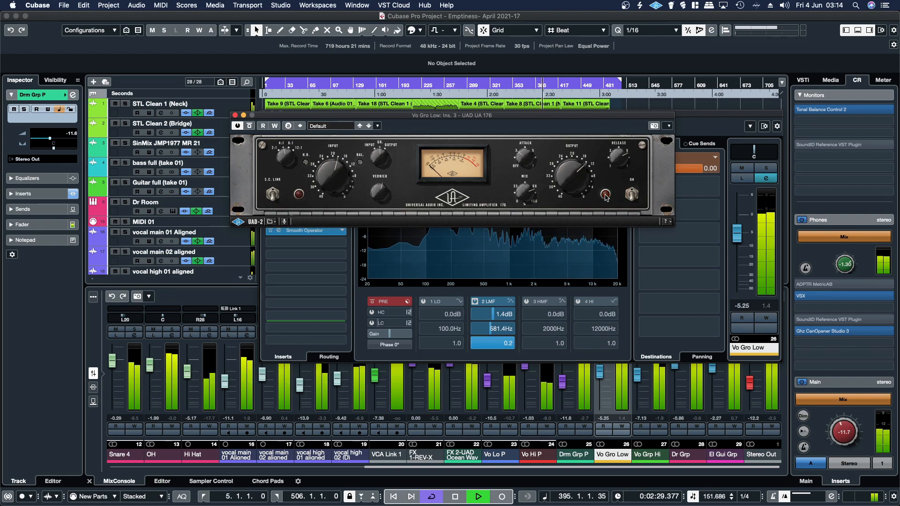
pyautogui.click(604, 195)
pyautogui.moveTo(687, 266)
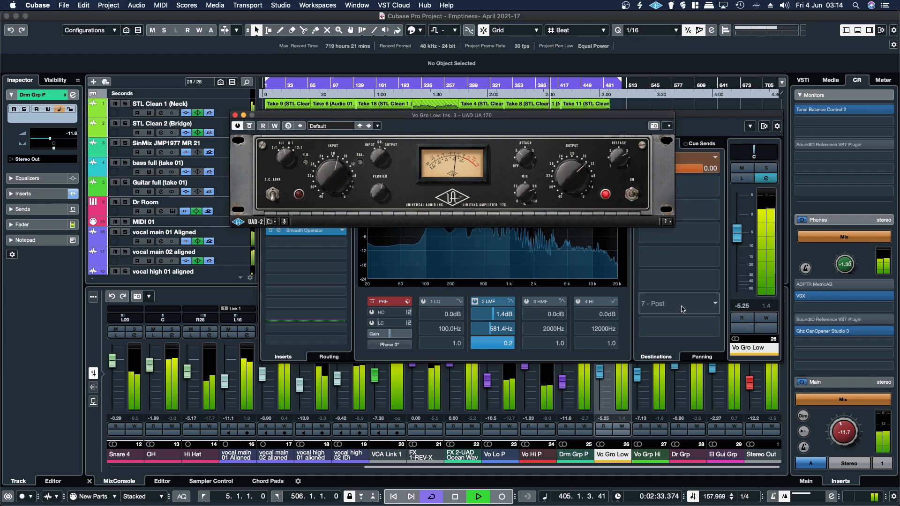
# Close the UA 176 and the Vo Gro Low channel settings and stop playback.
pyautogui.click(235, 116)
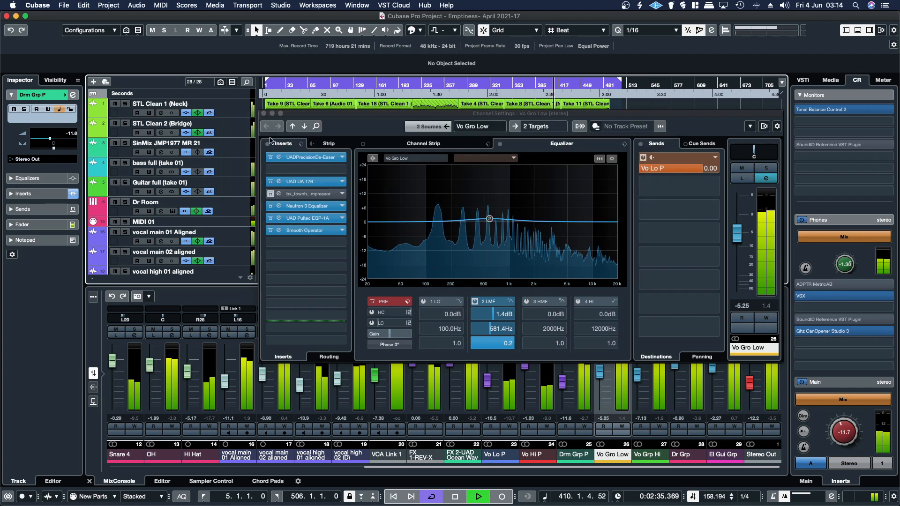
pyautogui.press('space')
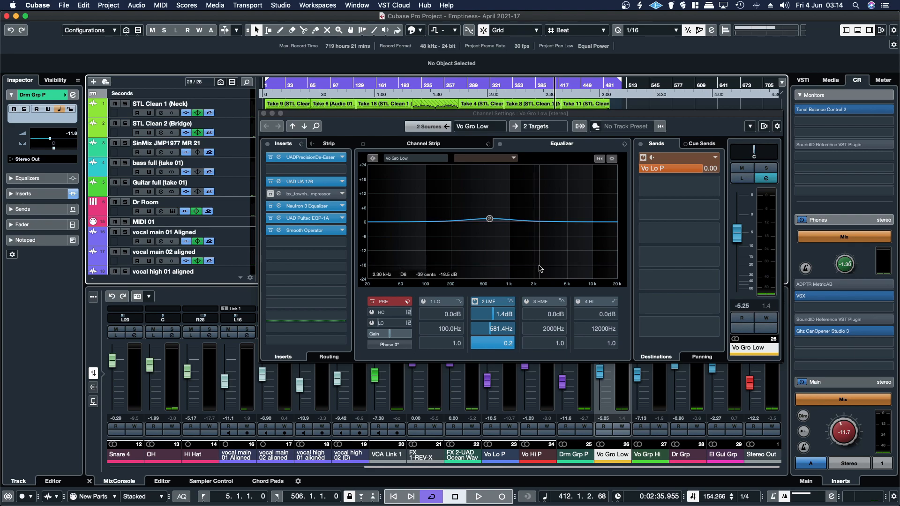
pyautogui.click(263, 113)
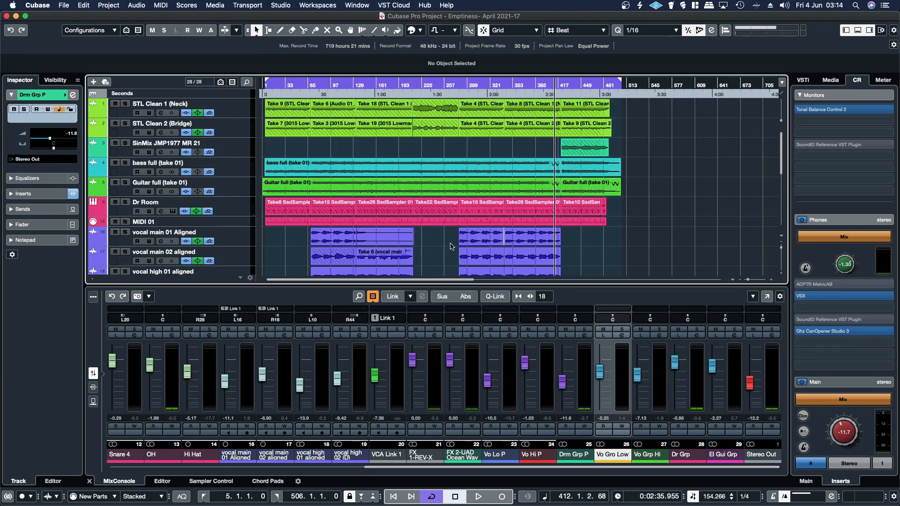
# Play from about bar 280 and open the UA 176 on the Vo Grp Hi channel.
pyautogui.doubleClick(459, 86)
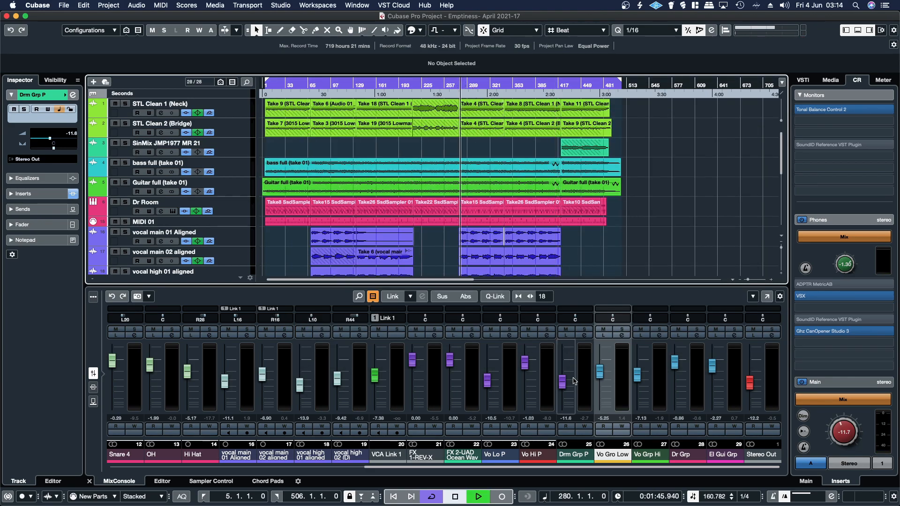
pyautogui.click(659, 335)
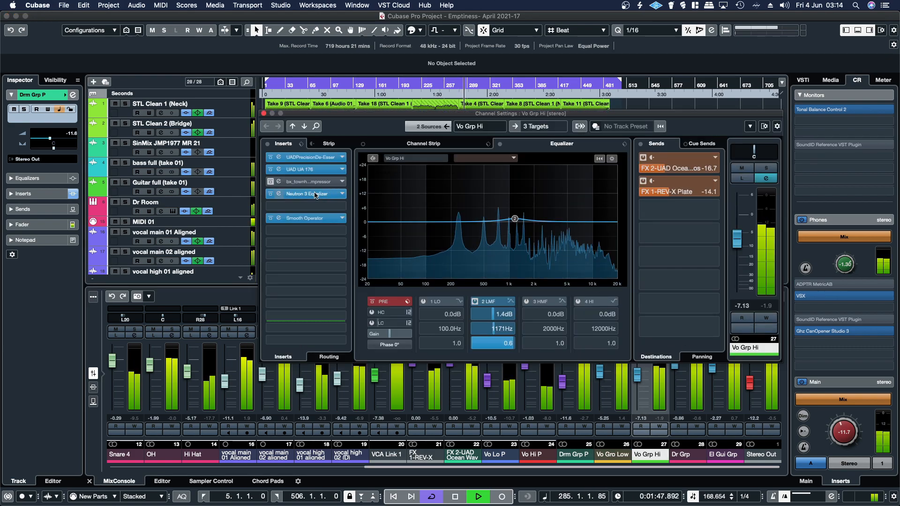
pyautogui.click(306, 169)
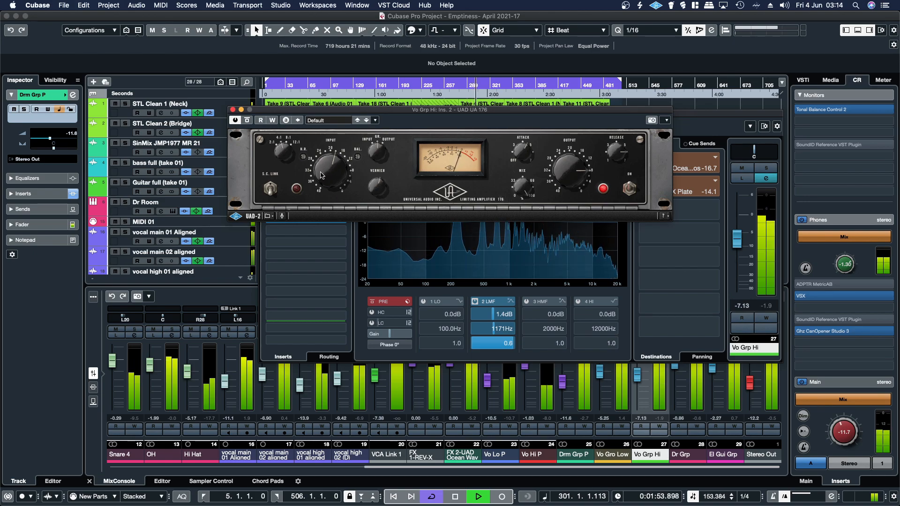
# Compare the high vocal group with the UA 176 switched off and on while the mix plays.
pyautogui.click(603, 189)
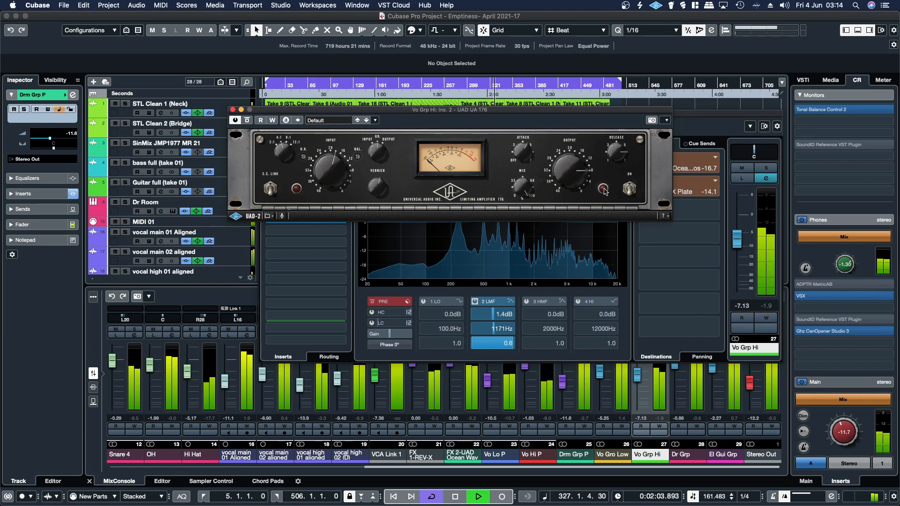
pyautogui.click(603, 189)
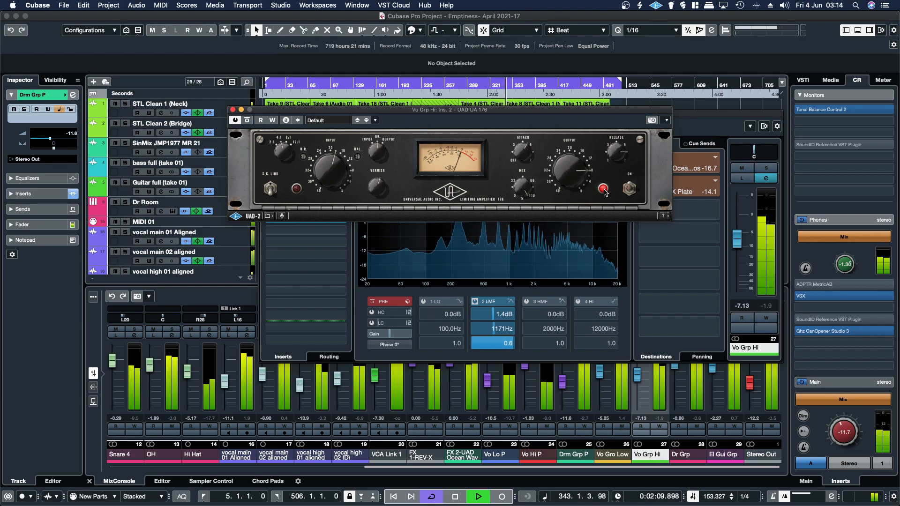
pyautogui.click(603, 190)
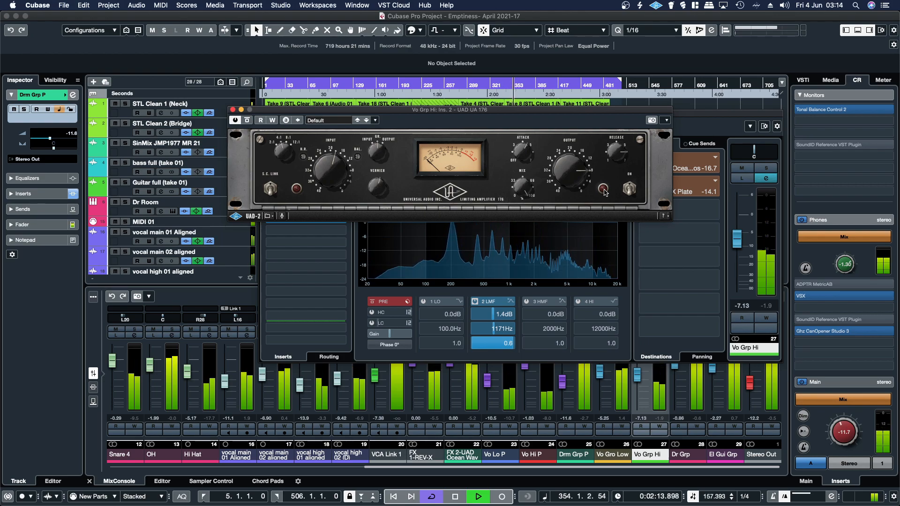
pyautogui.click(603, 190)
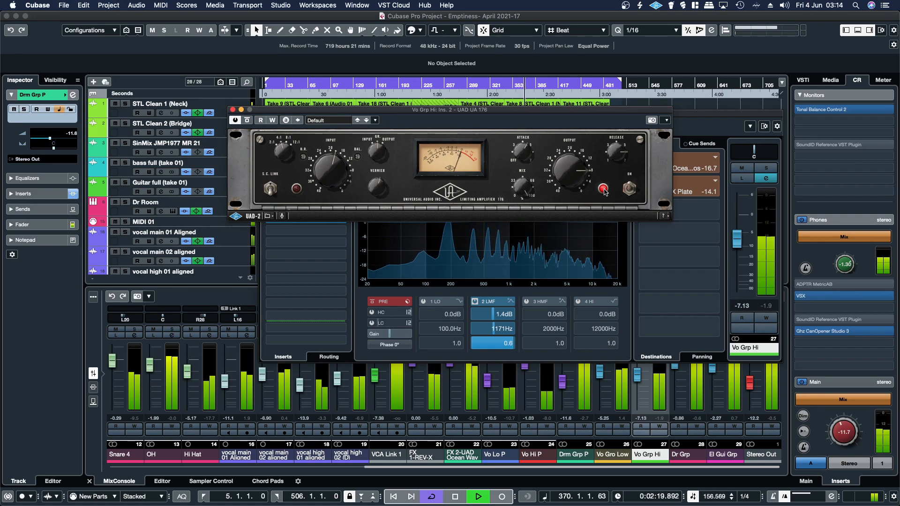
pyautogui.click(604, 189)
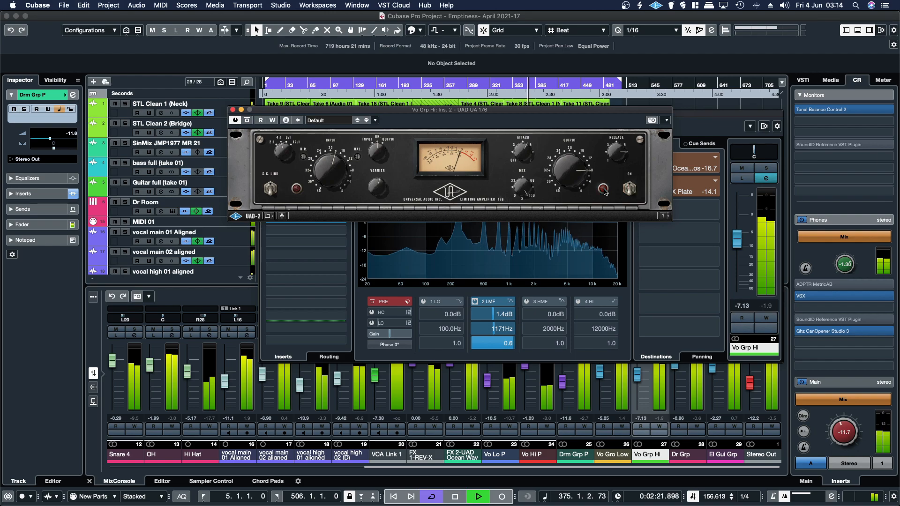
pyautogui.click(603, 190)
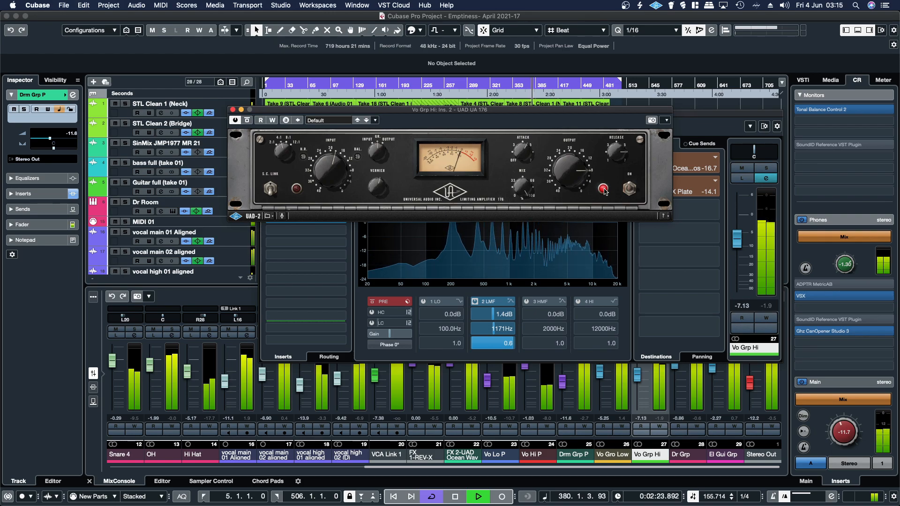
# Close the UA 176 and the Vo Grp Hi channel settings and stop playback.
pyautogui.click(233, 109)
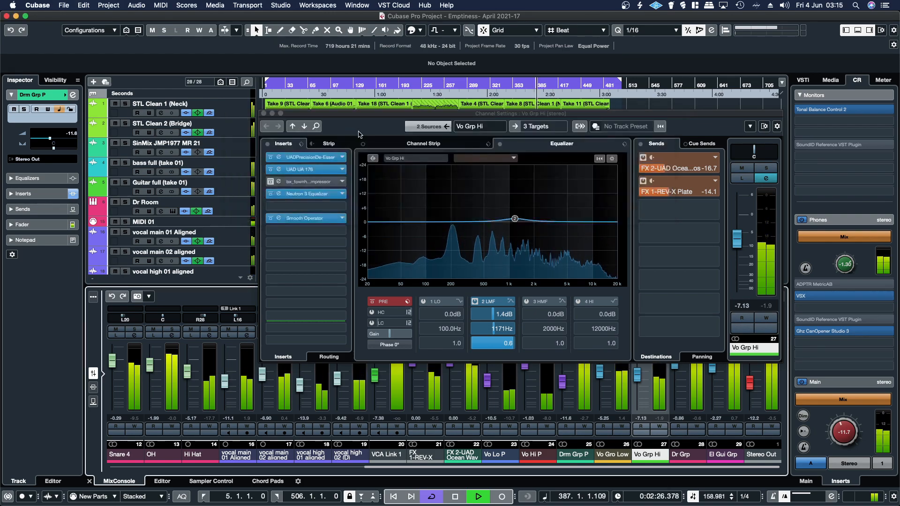
pyautogui.click(264, 114)
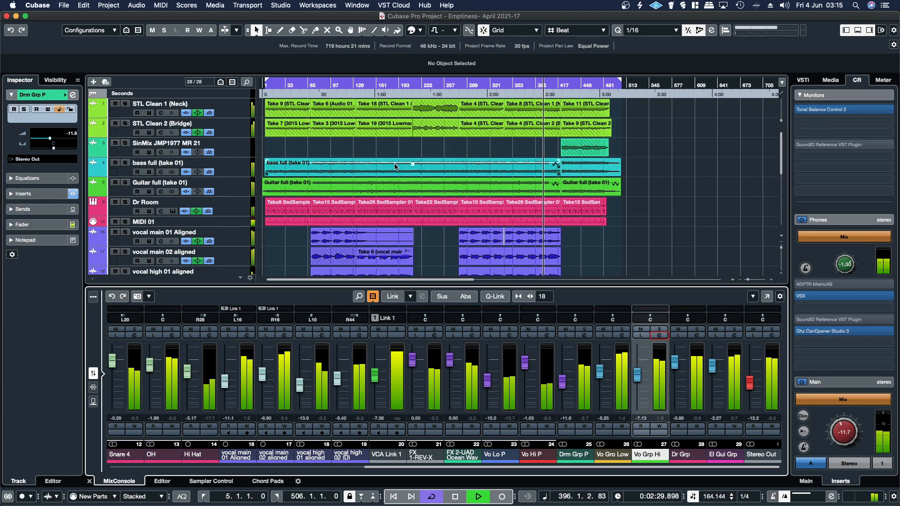
pyautogui.press('space')
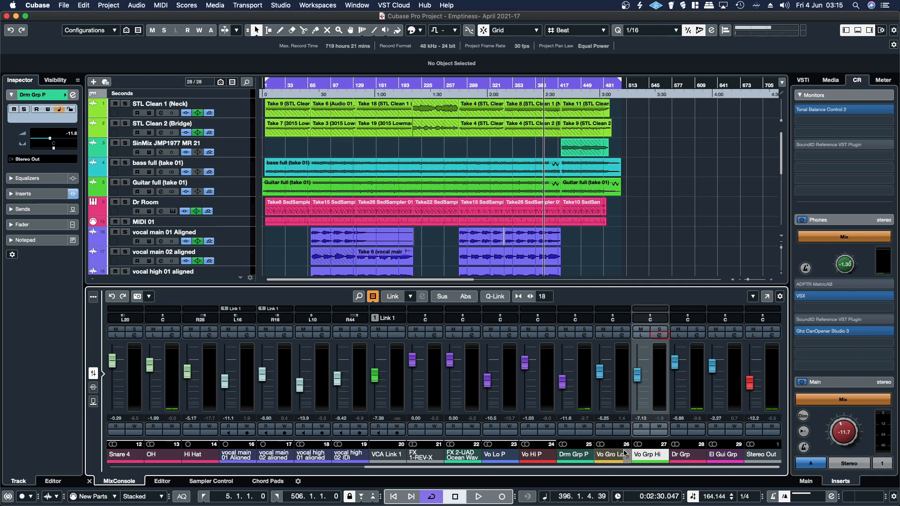
# Play from just before the end of the first vocal section and open the UA 176 on the El Gui Grp channel.
pyautogui.moveTo(596, 466); pyautogui.dragTo(293, 473)
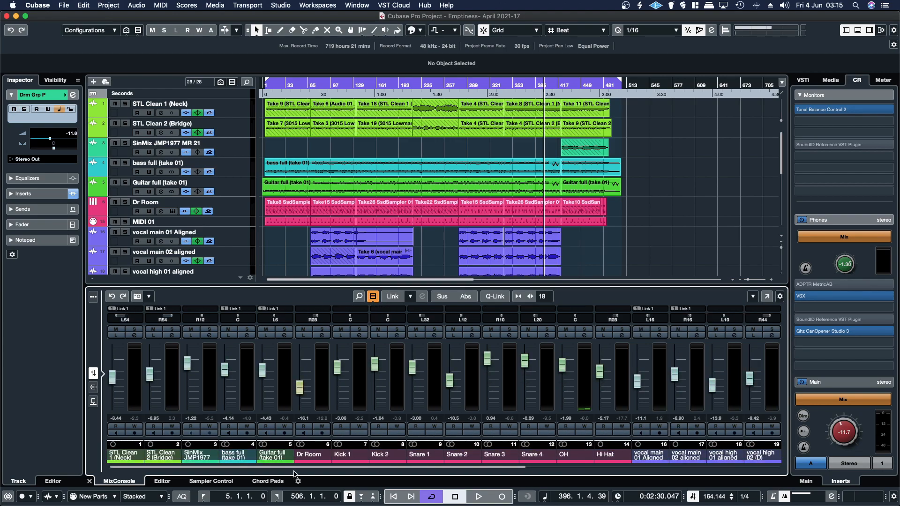
pyautogui.moveTo(371, 487); pyautogui.dragTo(765, 501)
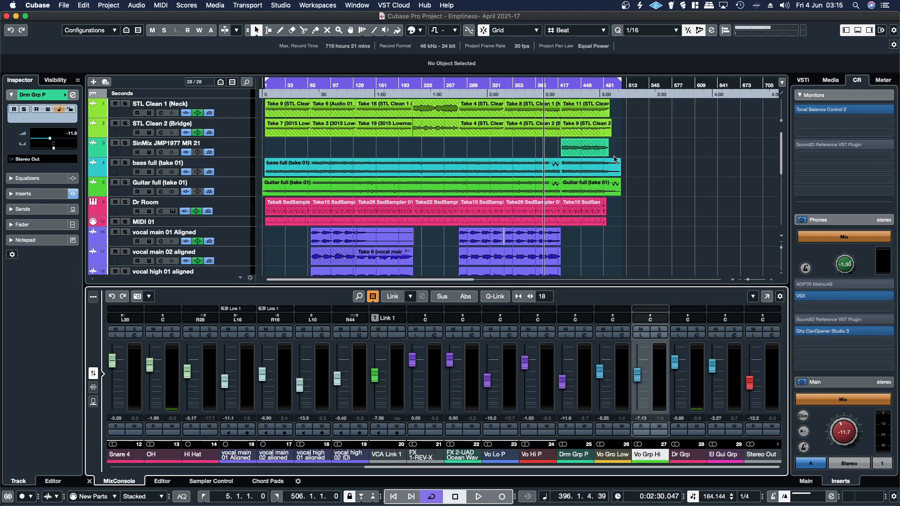
pyautogui.click(407, 84)
pyautogui.press('space')
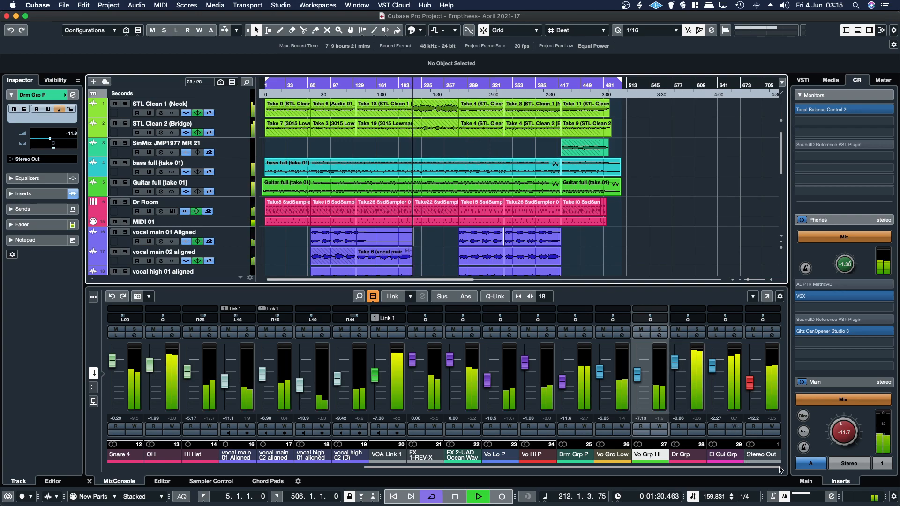
pyautogui.click(733, 336)
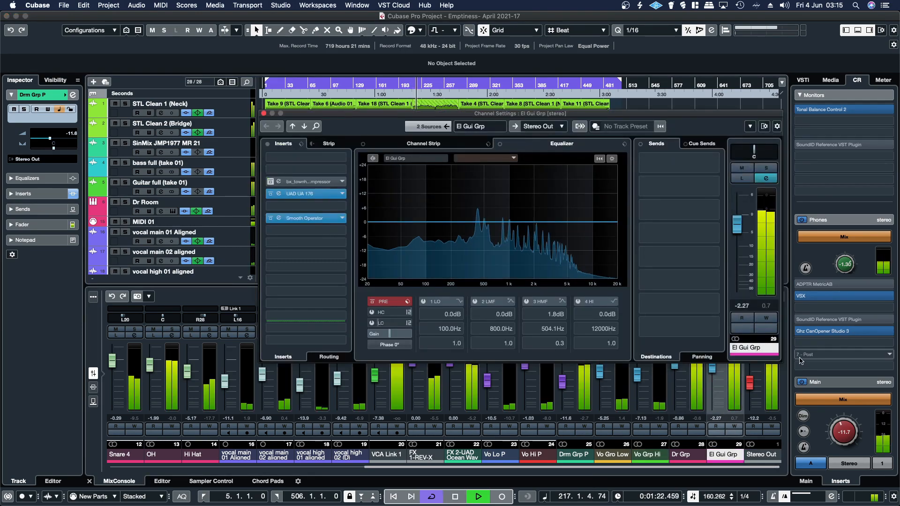
pyautogui.click(309, 193)
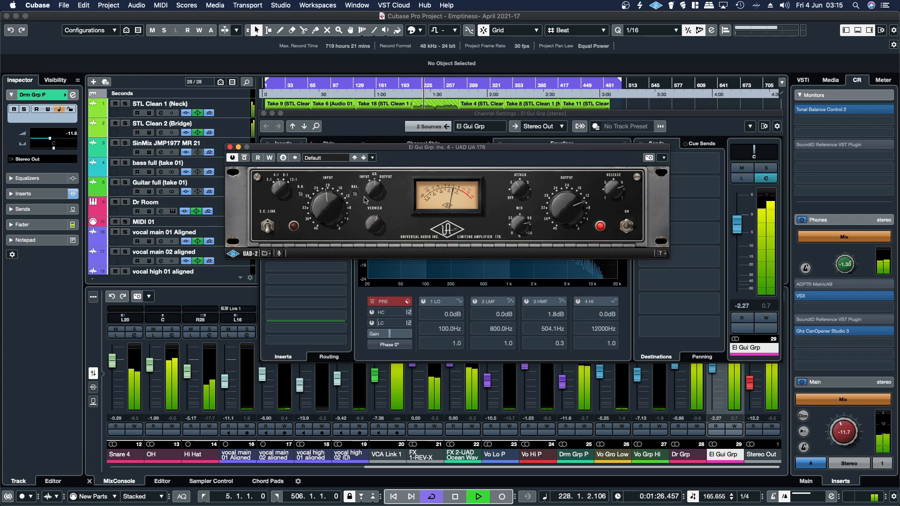
# Compare the electric guitar group with the UA 176 switched off and on, close the plug-in and stop playback.
pyautogui.click(599, 227)
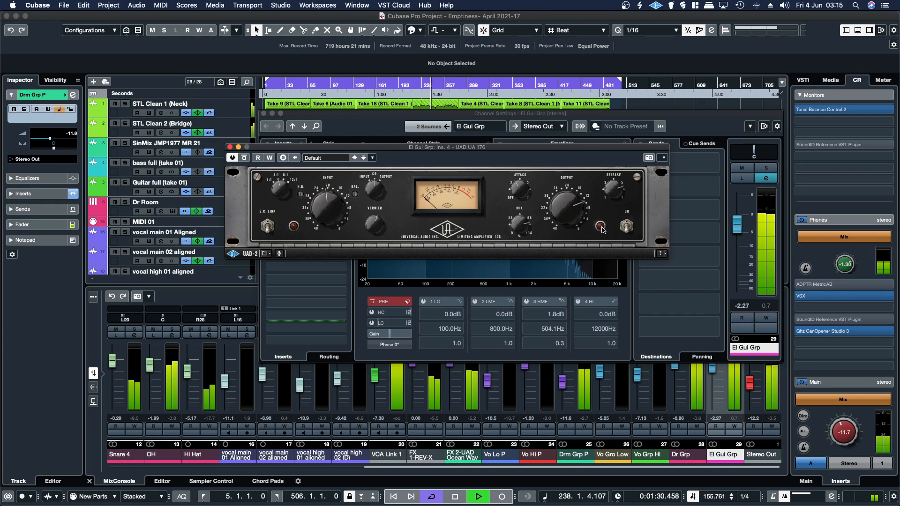
pyautogui.click(601, 228)
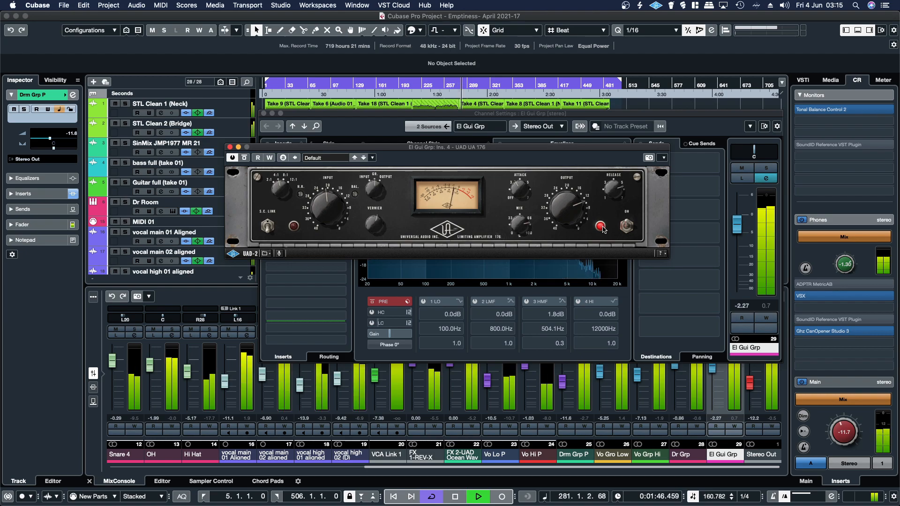
pyautogui.click(626, 227)
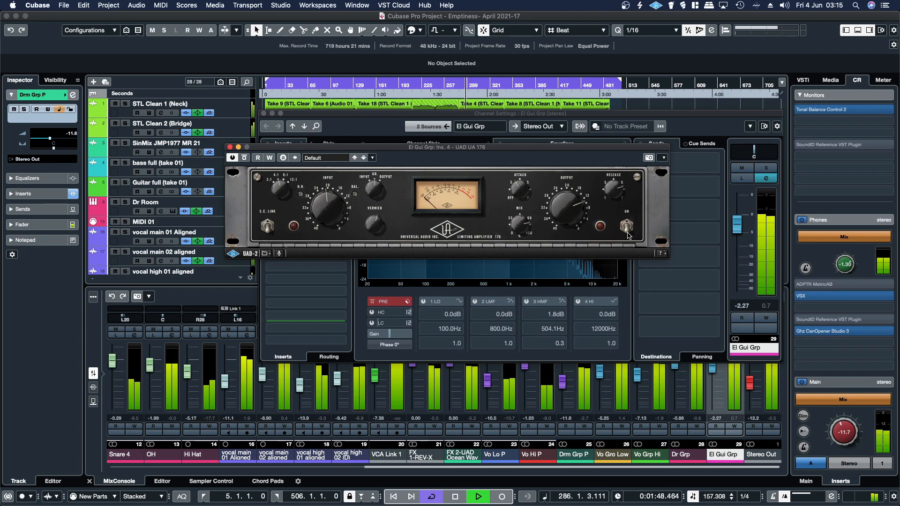
pyautogui.click(601, 228)
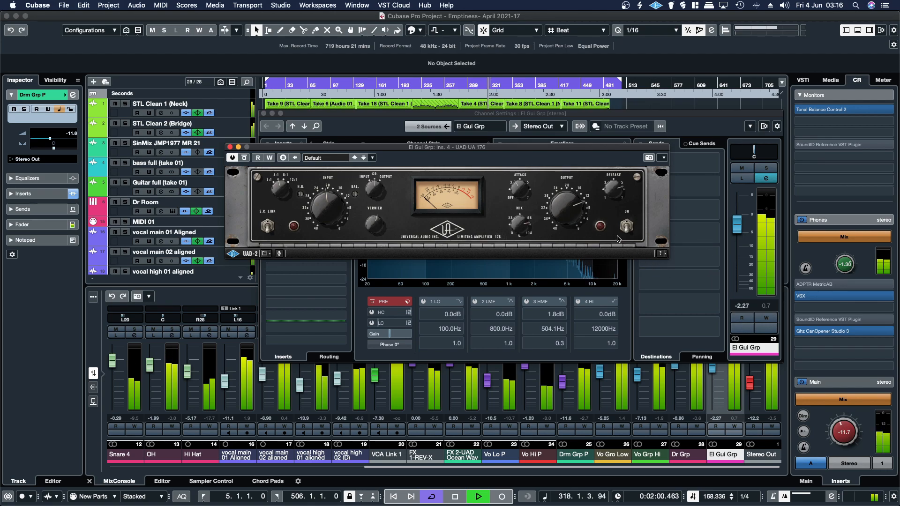
pyautogui.click(600, 227)
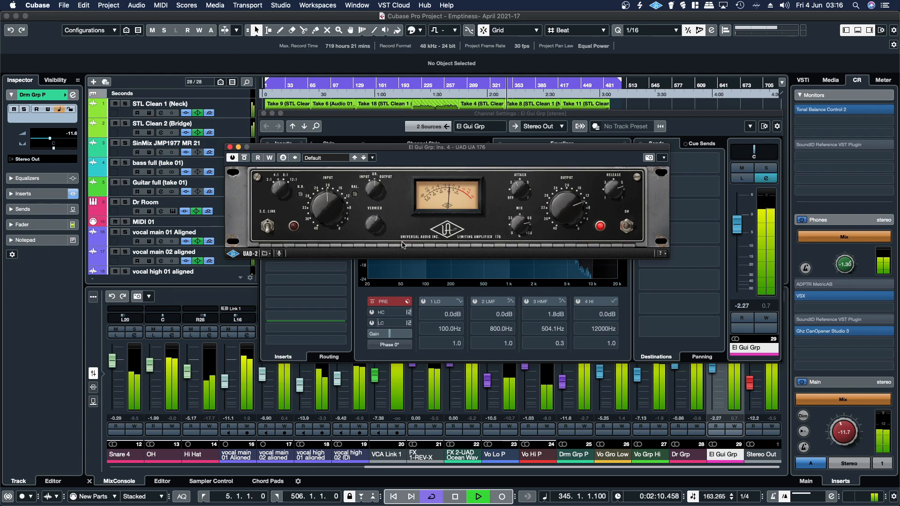
pyautogui.click(600, 227)
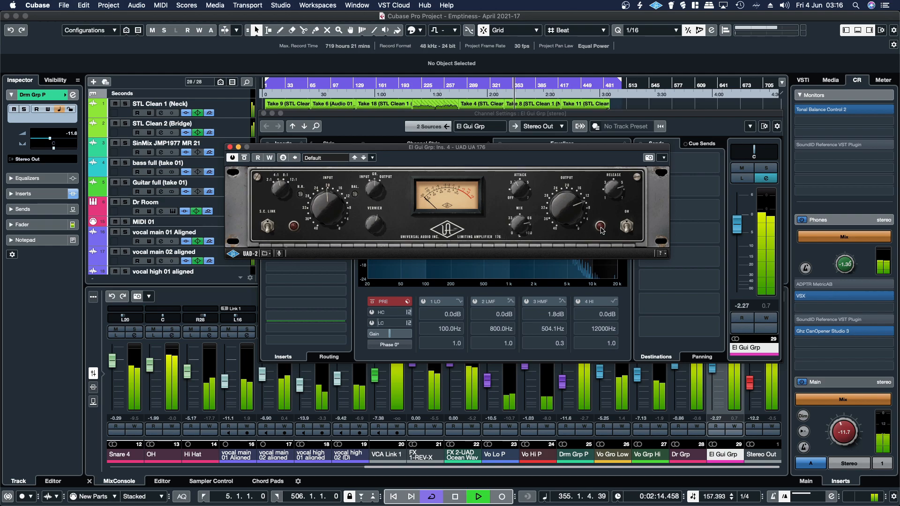
pyautogui.click(600, 227)
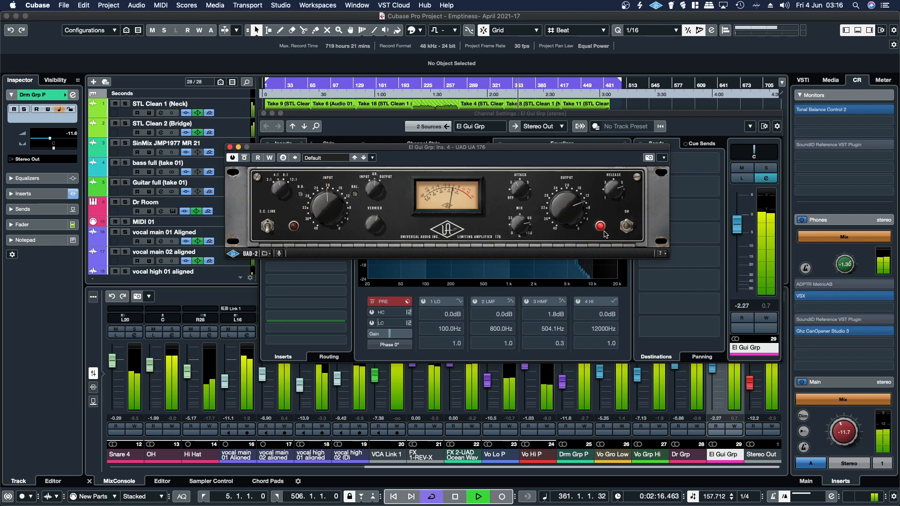
pyautogui.click(229, 147)
pyautogui.press('space')
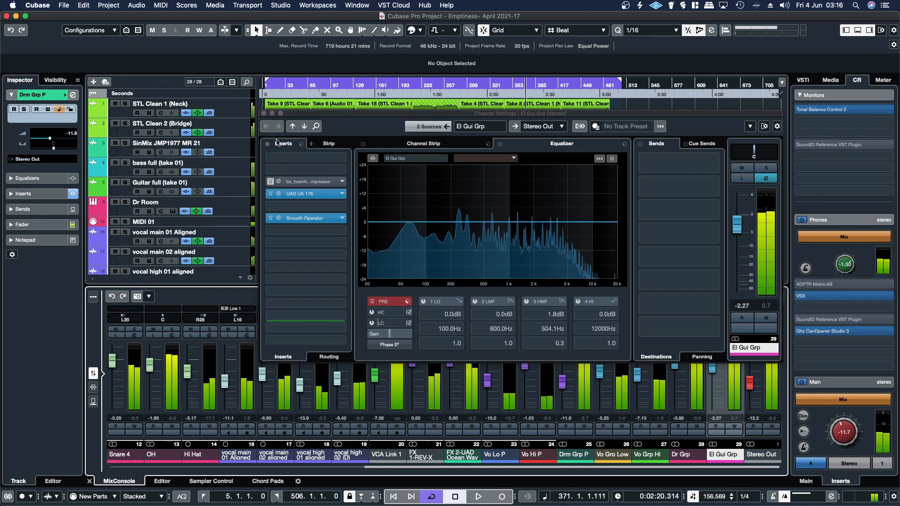
# Close the El Gui Grp channel settings and solo the Dr Grp and bass full channels in the mixer.
pyautogui.click(263, 114)
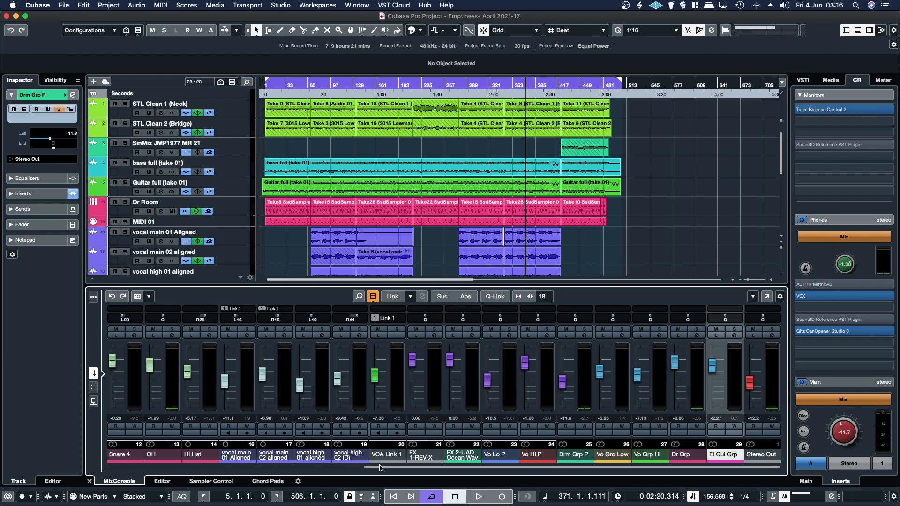
pyautogui.moveTo(381, 467); pyautogui.dragTo(126, 467)
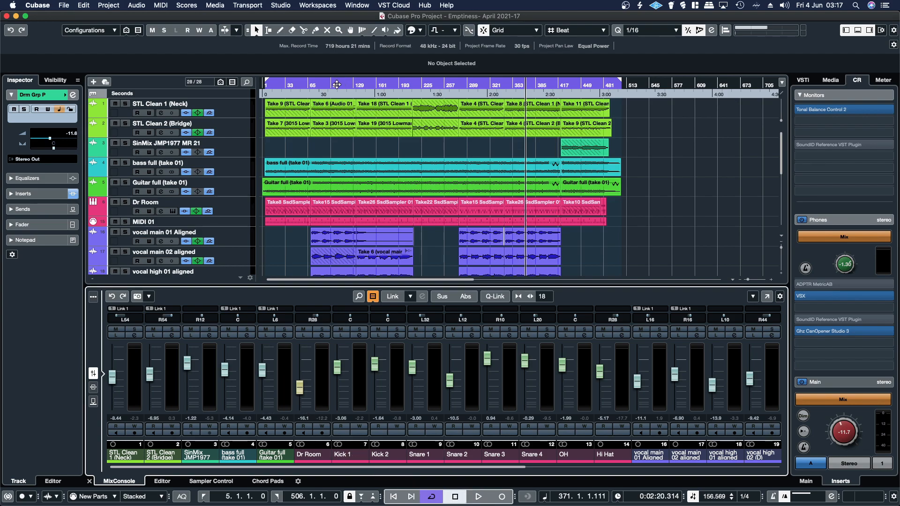
pyautogui.moveTo(450, 467); pyautogui.dragTo(705, 467)
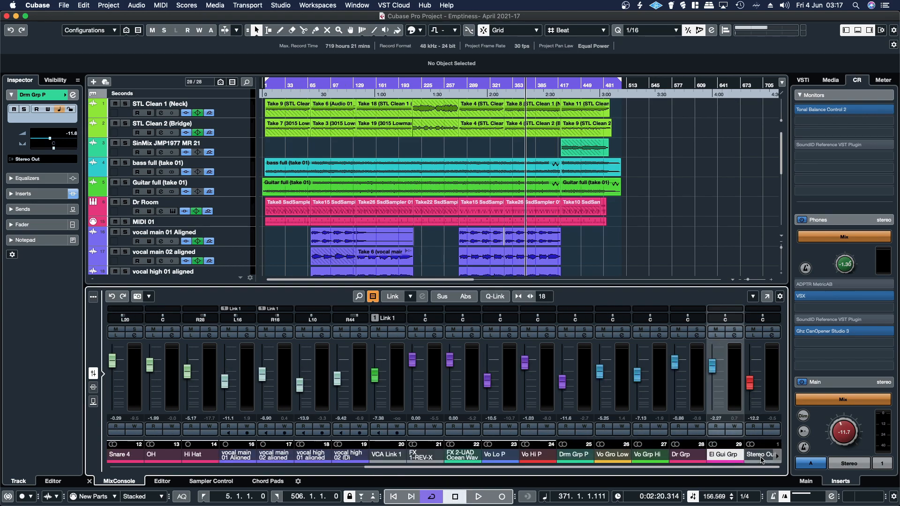
pyautogui.click(697, 329)
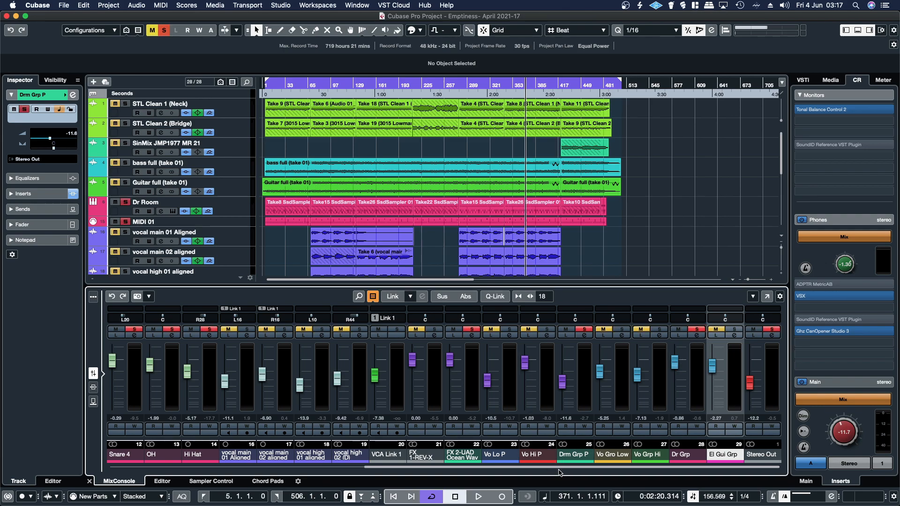
pyautogui.moveTo(559, 467); pyautogui.dragTo(303, 467)
pyautogui.click(145, 461)
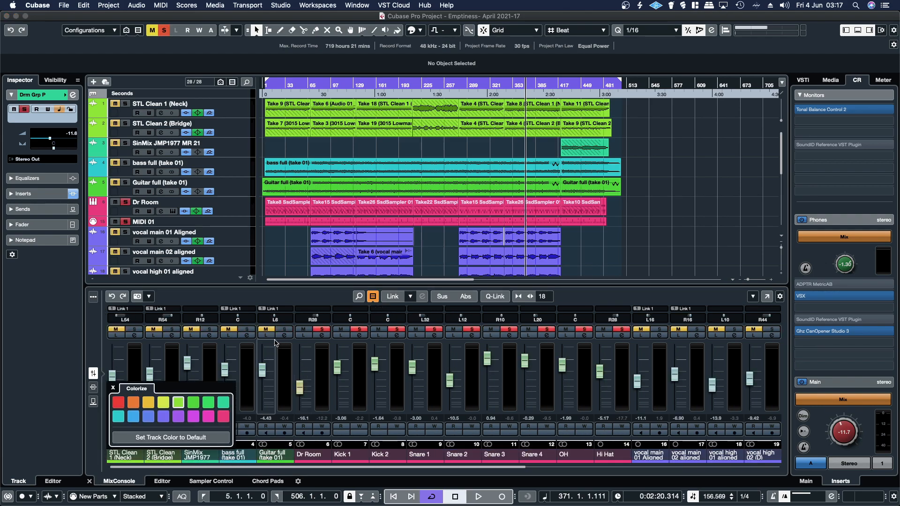
pyautogui.click(248, 331)
# Play the soloed bass and drums with the bass full channel's UA 176 open, comparing the compressor off and on.
pyautogui.click(478, 498)
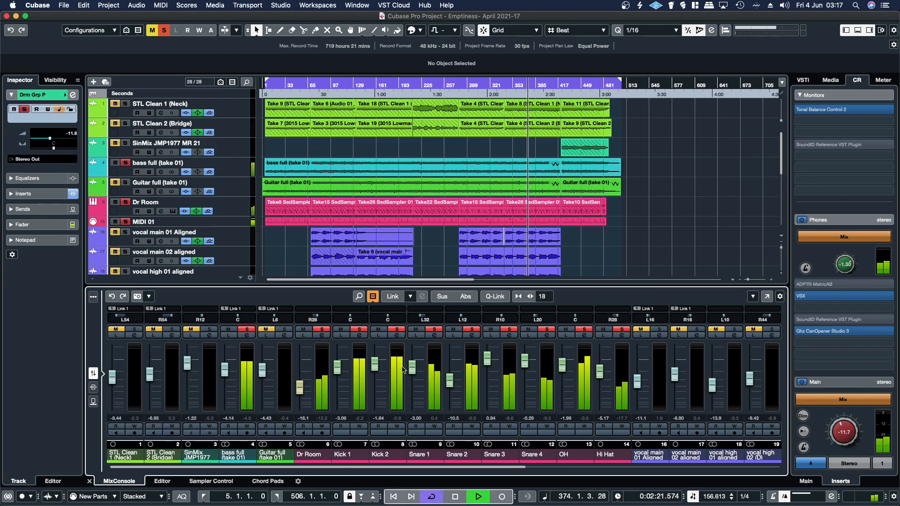
pyautogui.click(247, 335)
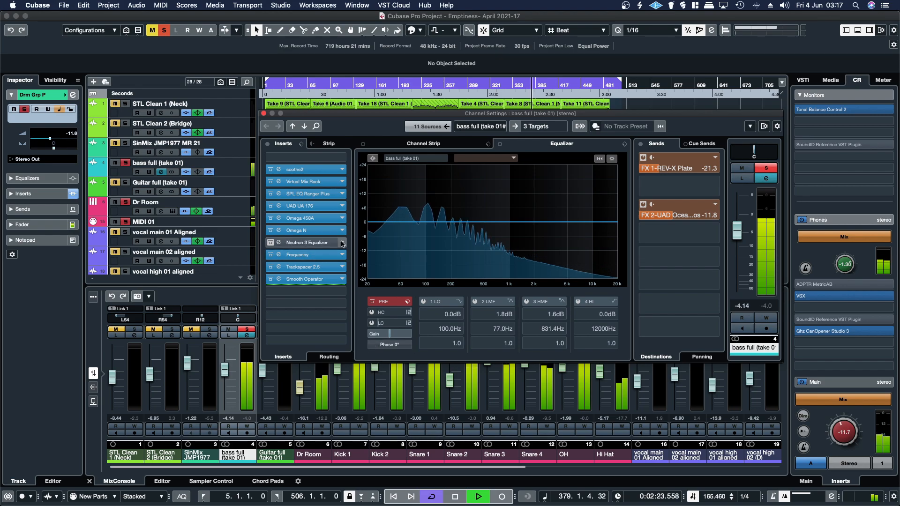
pyautogui.click(314, 207)
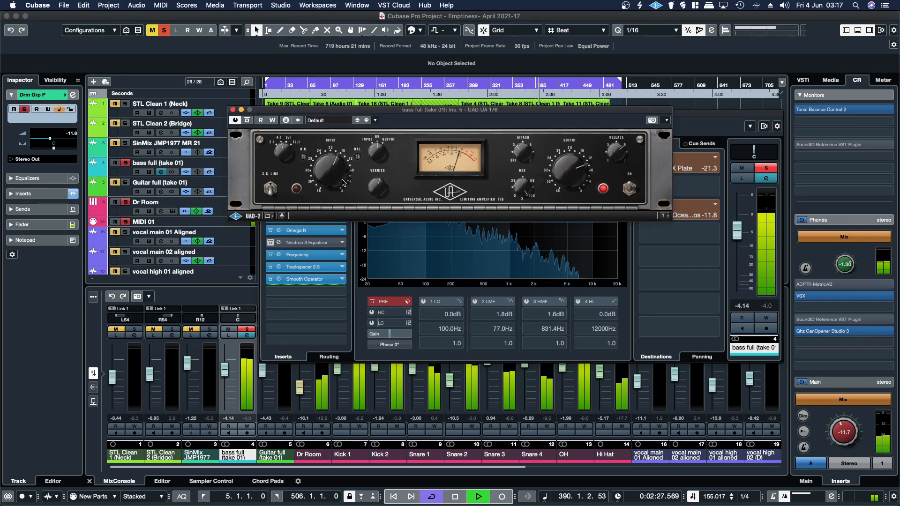
pyautogui.click(603, 189)
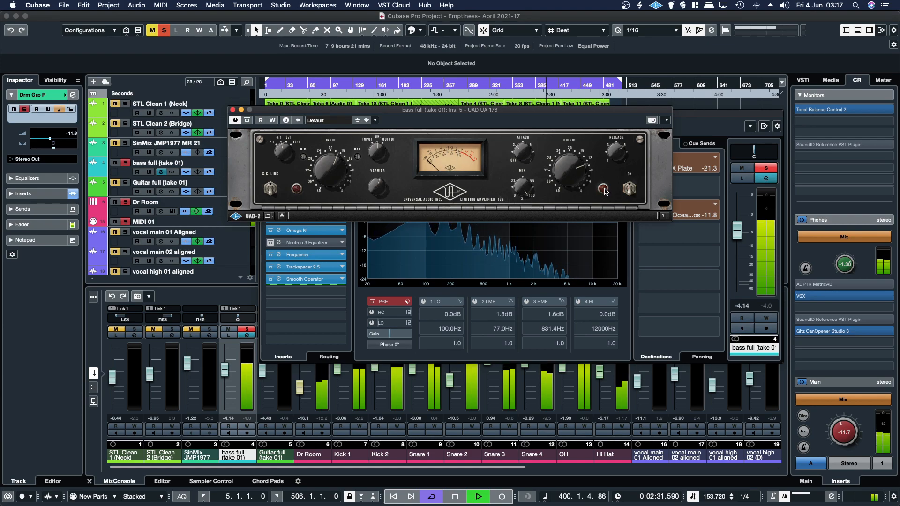
pyautogui.click(603, 190)
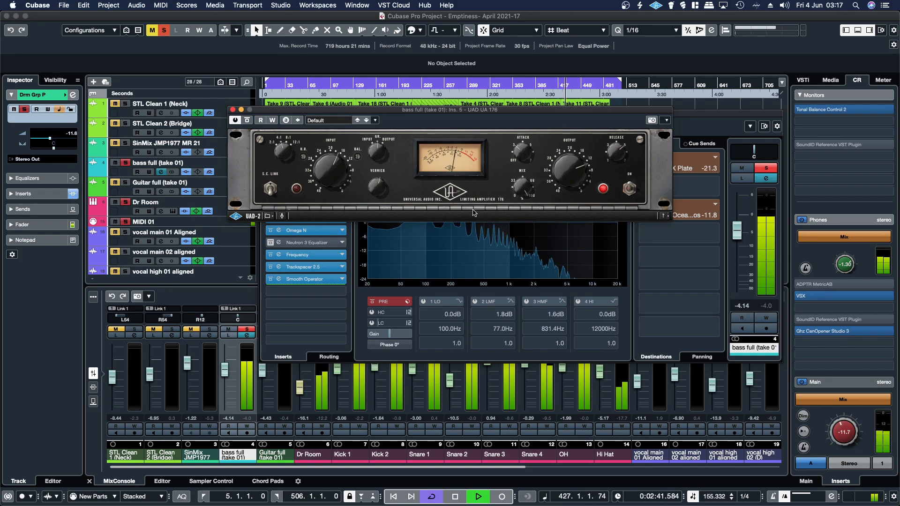
# Replay from within the second vocal section and toggle the S.C. Link of the bass UA 176 on and off.
pyautogui.moveTo(519, 186); pyautogui.dragTo(517, 194)
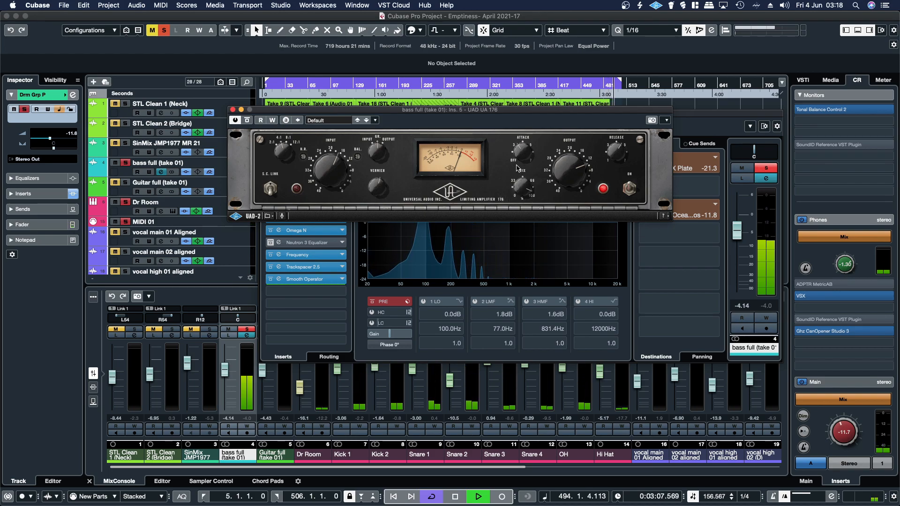
pyautogui.click(490, 86)
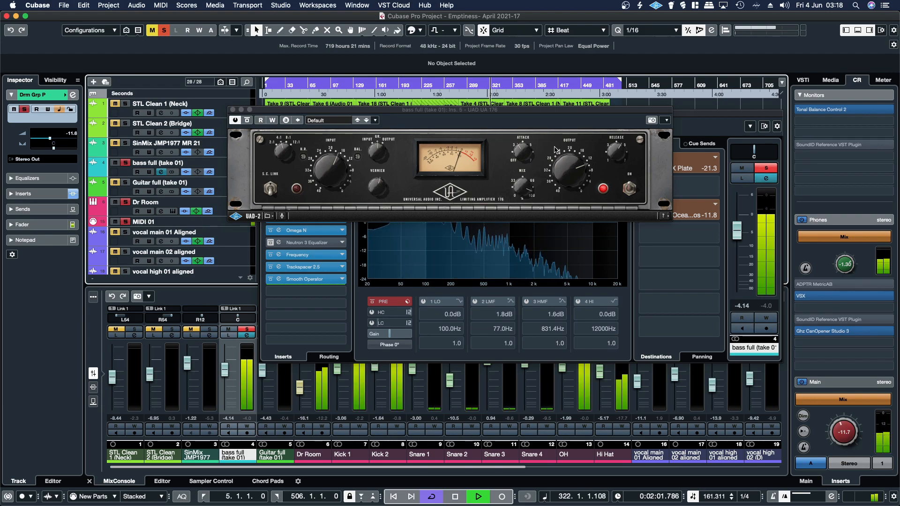
pyautogui.click(280, 157)
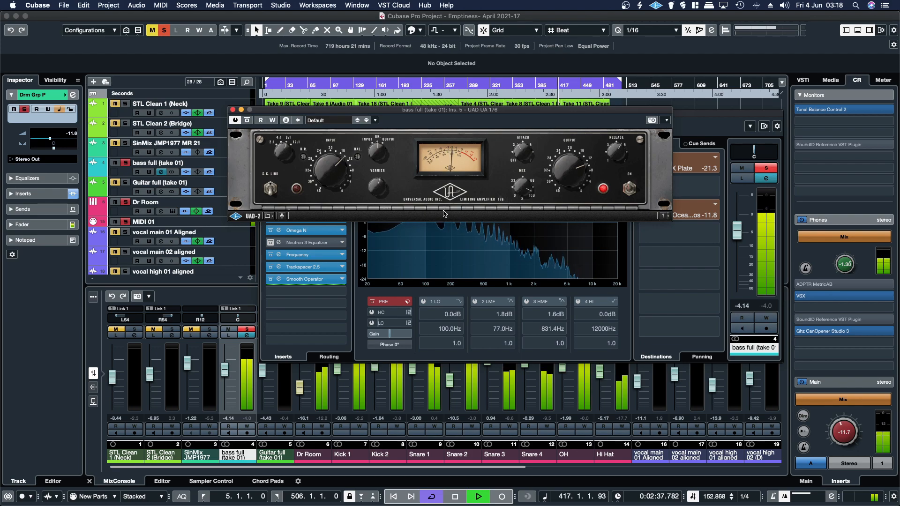
pyautogui.click(296, 189)
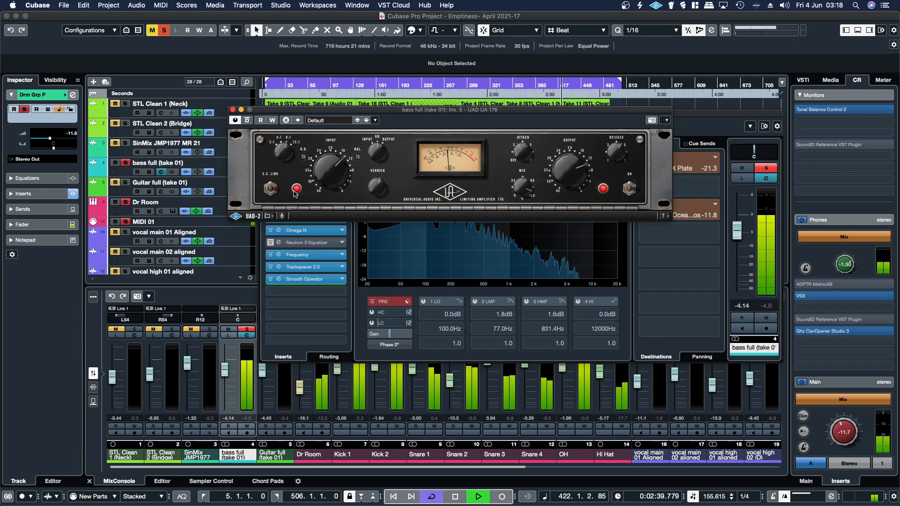
pyautogui.click(270, 189)
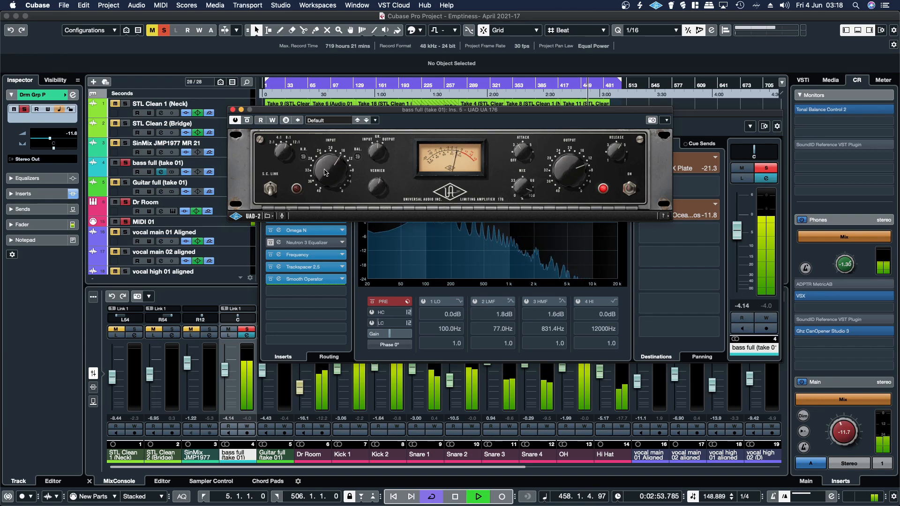
# Compare the bass against the drums repeatedly with the UA 176 switched off and on during playback.
pyautogui.click(603, 192)
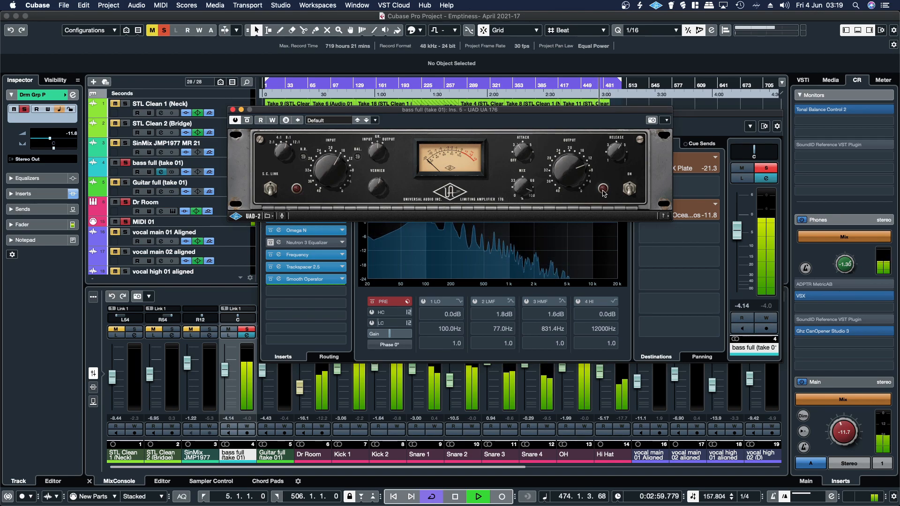
pyautogui.click(603, 193)
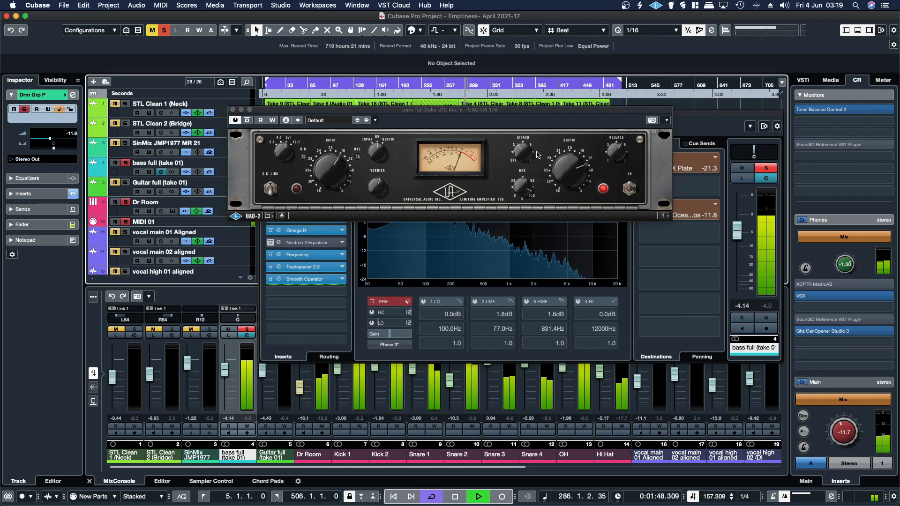
pyautogui.click(603, 190)
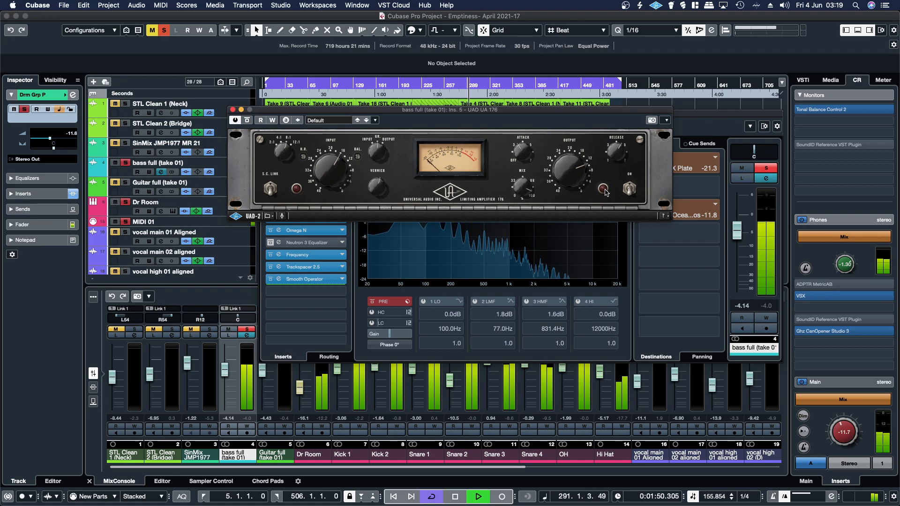
pyautogui.click(603, 190)
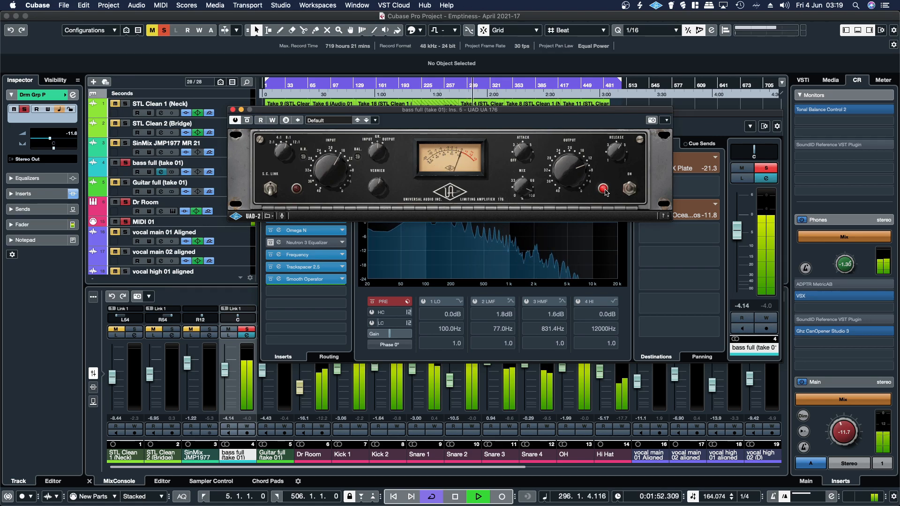
pyautogui.click(603, 189)
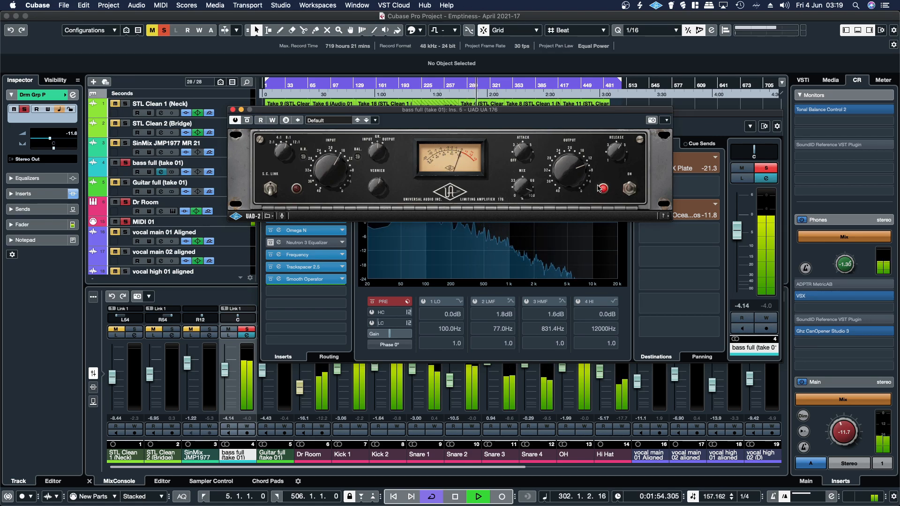
pyautogui.click(602, 190)
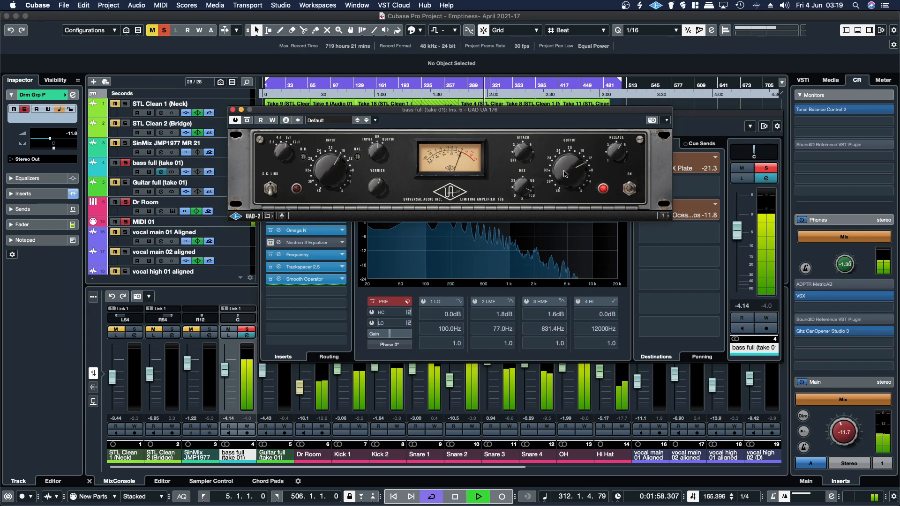
pyautogui.click(601, 189)
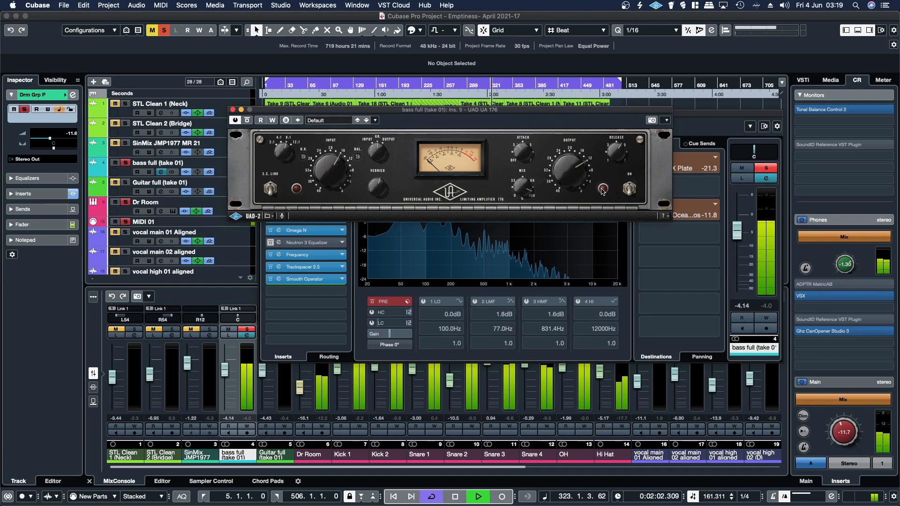
pyautogui.click(602, 189)
# Raise the bass full channel fader to -3.23, stop playback and move the channel settings and UA 176 windows lower.
pyautogui.moveTo(737, 235); pyautogui.dragTo(736, 232)
pyautogui.moveTo(507, 114); pyautogui.dragTo(508, 137)
pyautogui.click(499, 114)
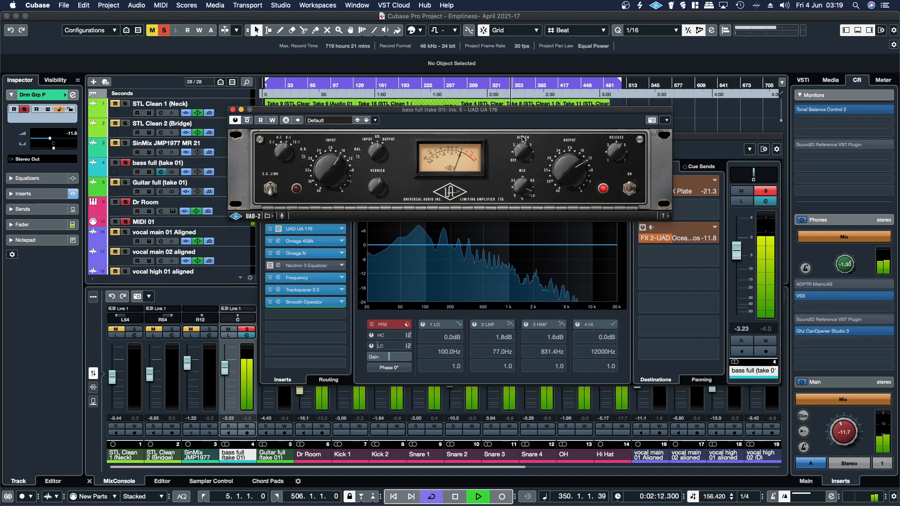
pyautogui.press('space')
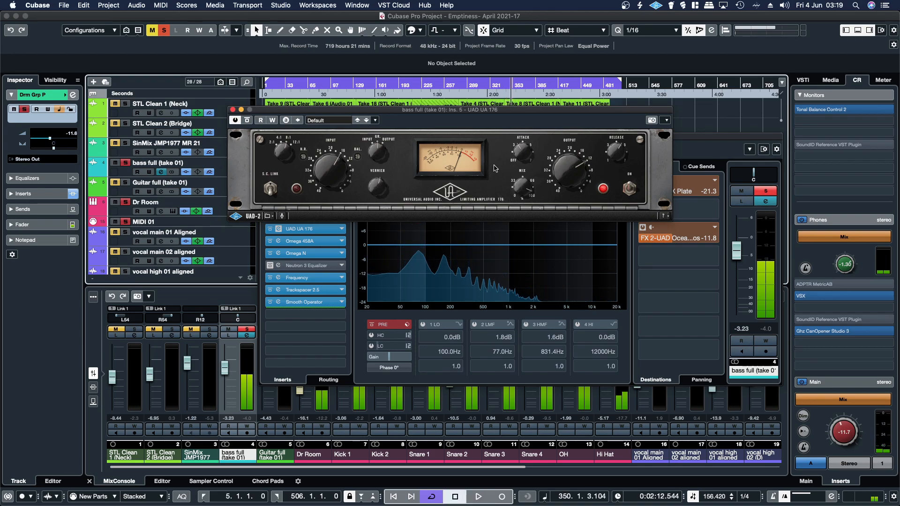
pyautogui.moveTo(442, 111); pyautogui.dragTo(464, 159)
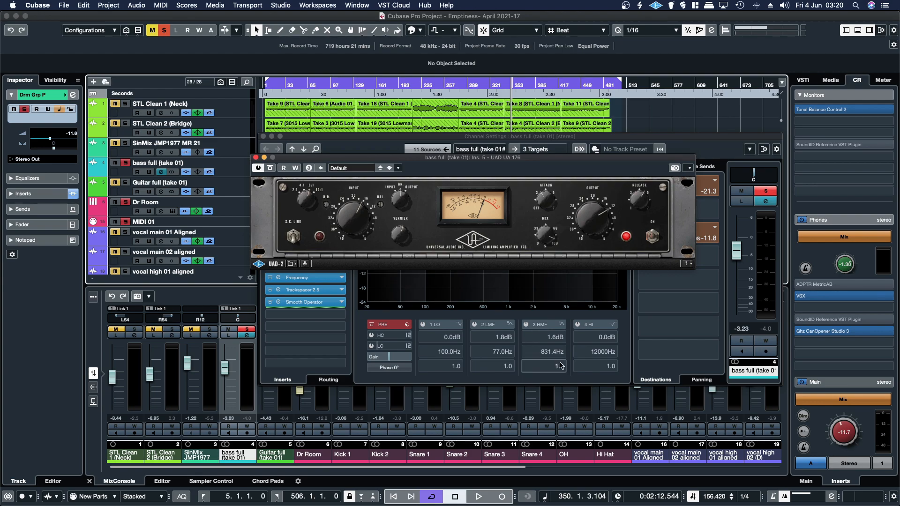
# Play from the end of the first vocal section, raise the UA 176 input on the bass and turn it back down.
pyautogui.press('space')
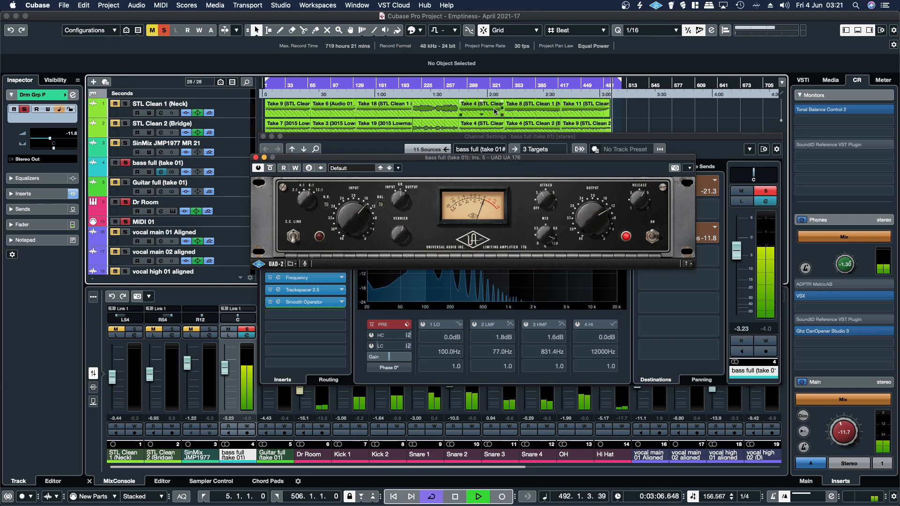
pyautogui.click(412, 92)
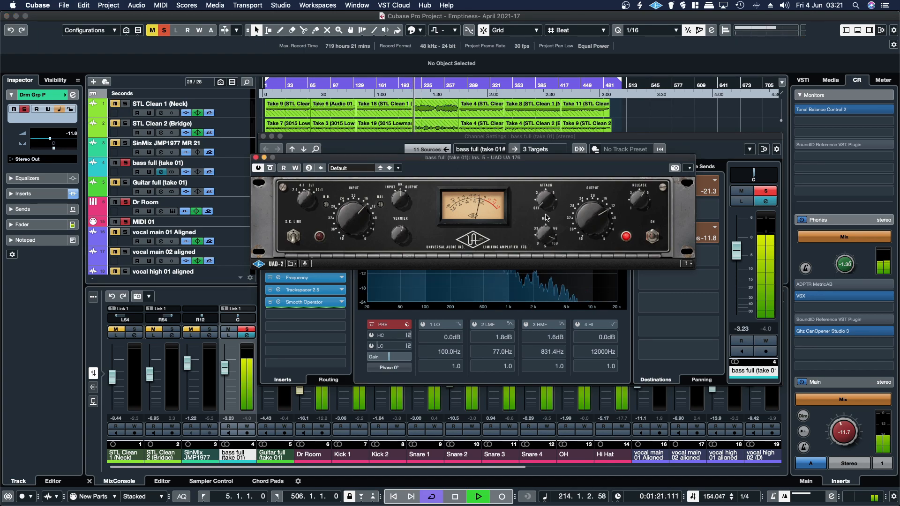
pyautogui.moveTo(353, 222); pyautogui.dragTo(350, 207)
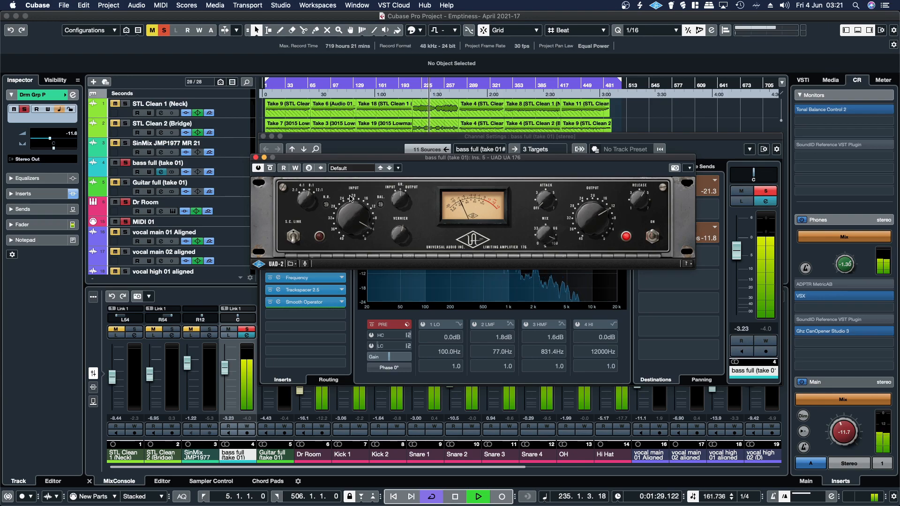
pyautogui.moveTo(349, 196)
pyautogui.mouseDown()
pyautogui.moveTo(347, 224)
pyautogui.moveTo(344, 189)
pyautogui.mouseUp()
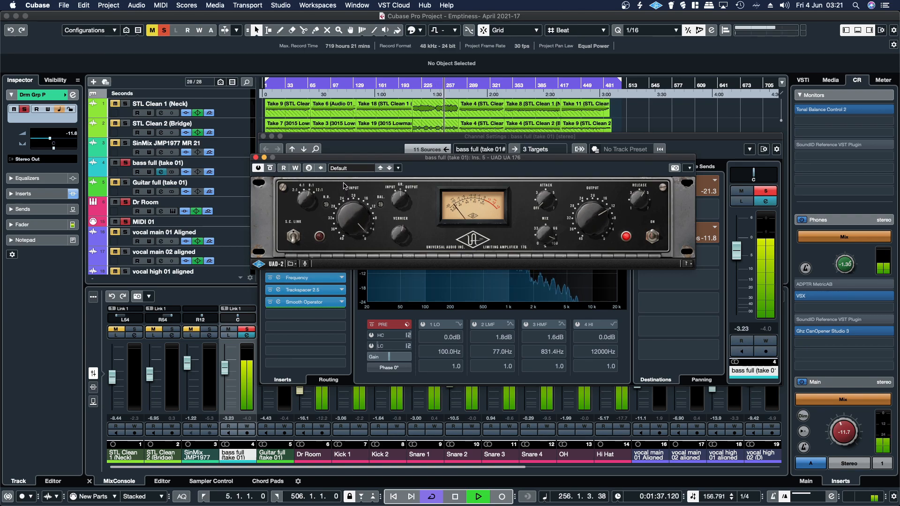
pyautogui.moveTo(353, 214); pyautogui.dragTo(349, 239)
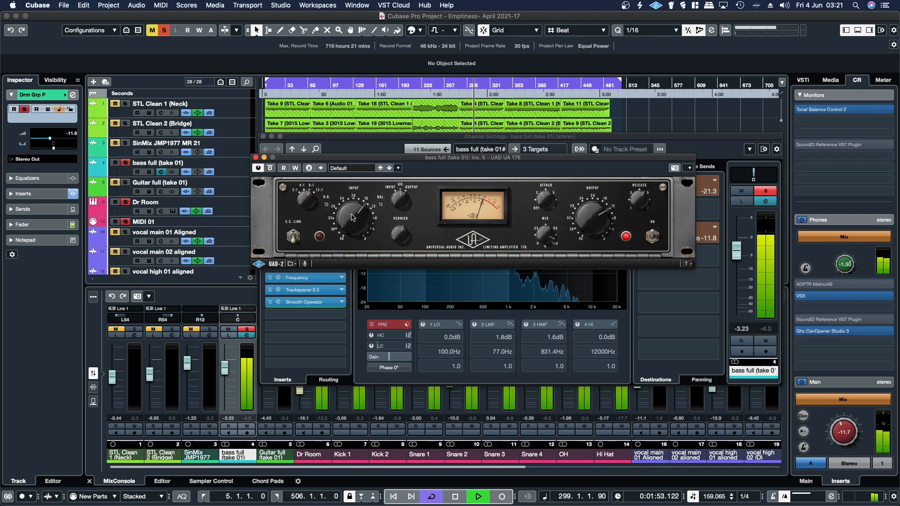
# Switch off the UA 176 on the bass full channel and close the plug-in and the channel settings.
pyautogui.click(627, 237)
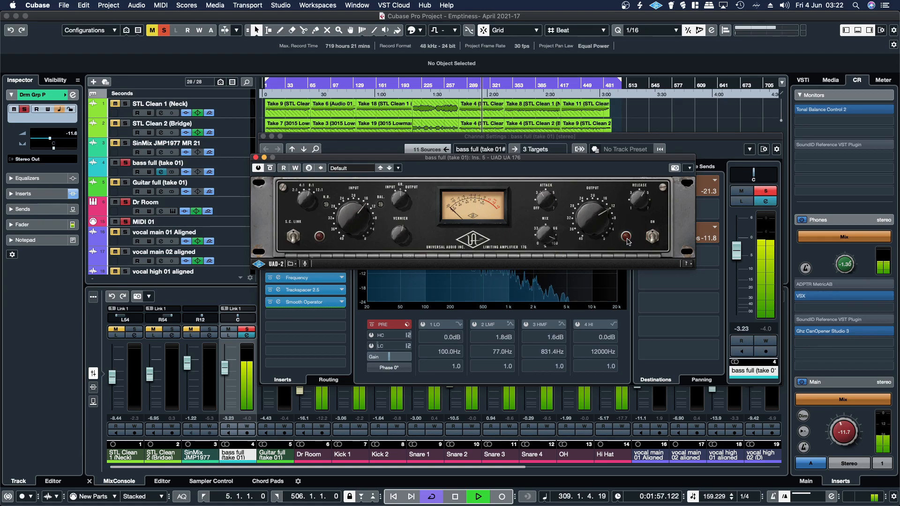
pyautogui.click(255, 158)
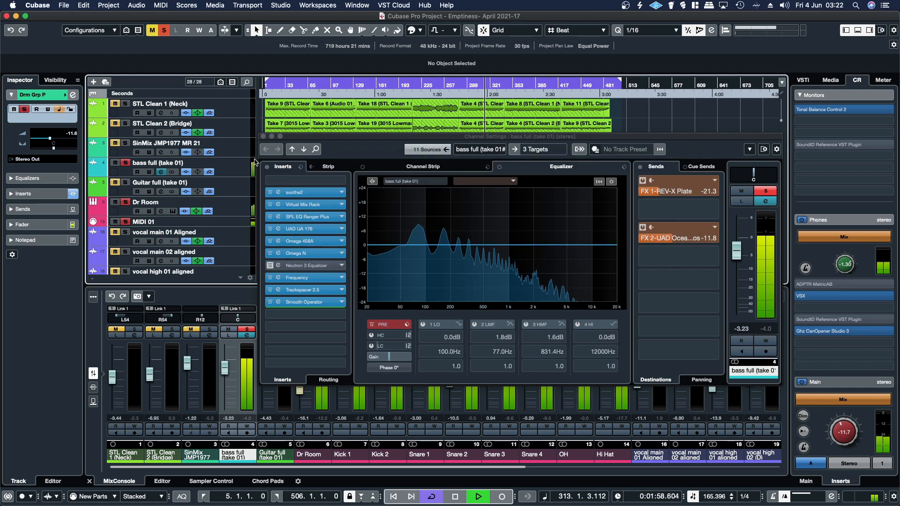
pyautogui.click(263, 136)
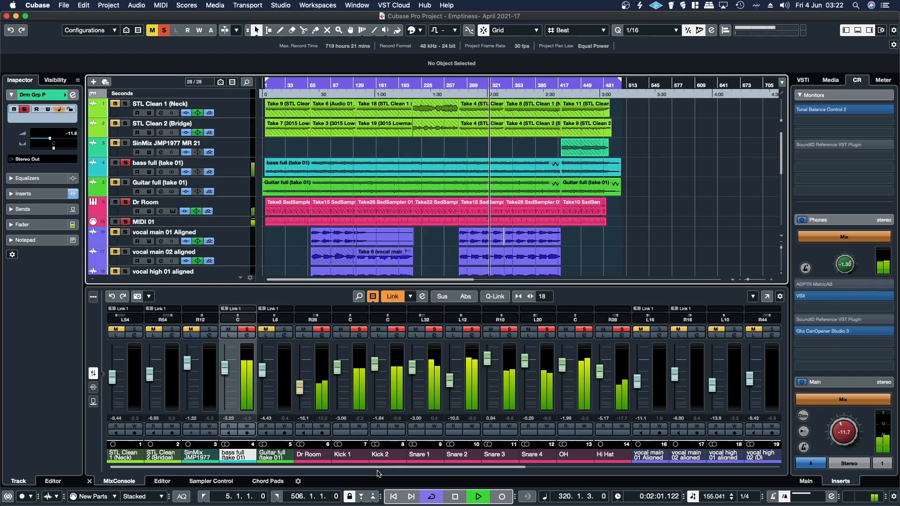
# Clear the solos on all mixer channels to play the full mix.
pyautogui.hscroll(10, 562, 398)
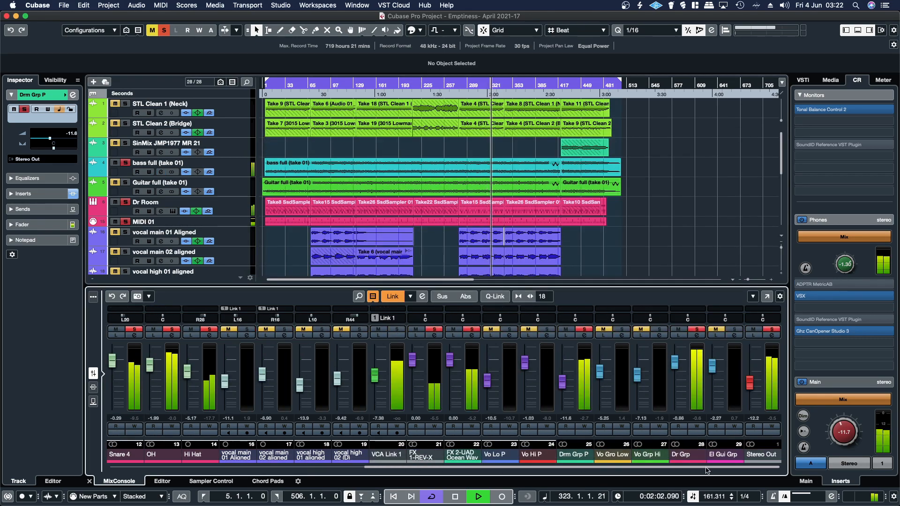
pyautogui.click(771, 330)
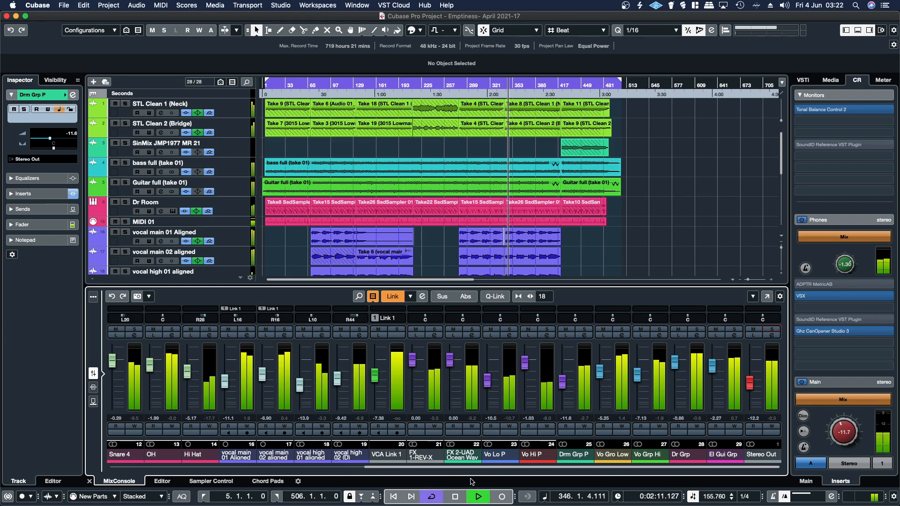
# Lower the bass full channel fader to -3.45 while the full mix plays.
pyautogui.moveTo(470, 467); pyautogui.dragTo(208, 461)
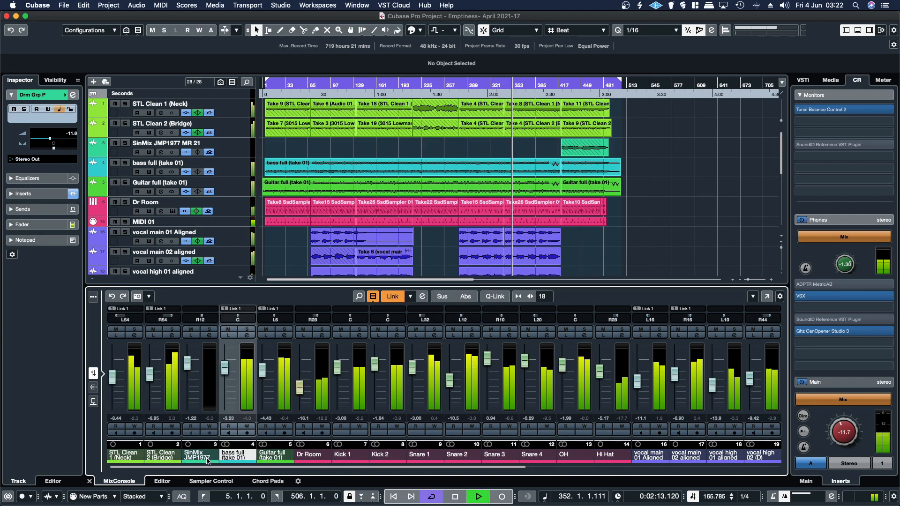
pyautogui.moveTo(262, 379); pyautogui.dragTo(226, 374)
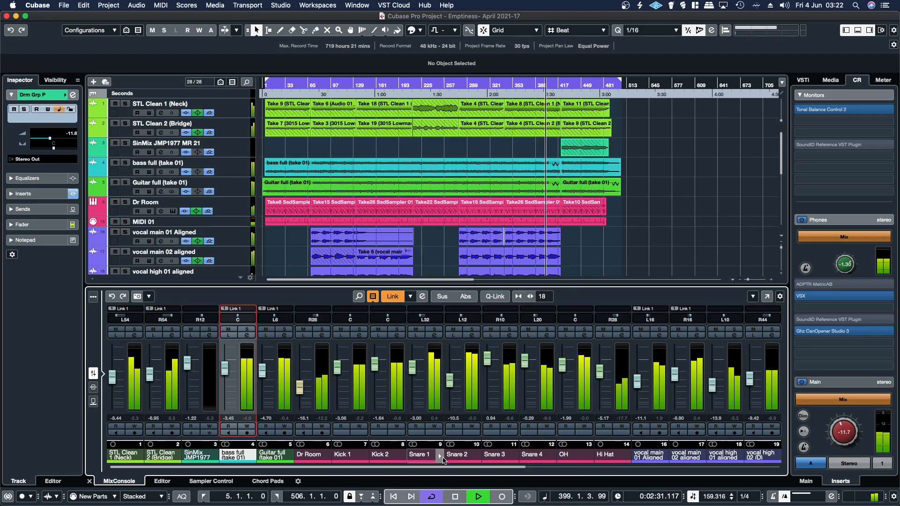
# Raise the Vo Lo P fader slightly and lower the Drm Grp P fader to -13.5.
pyautogui.moveTo(442, 467); pyautogui.dragTo(715, 483)
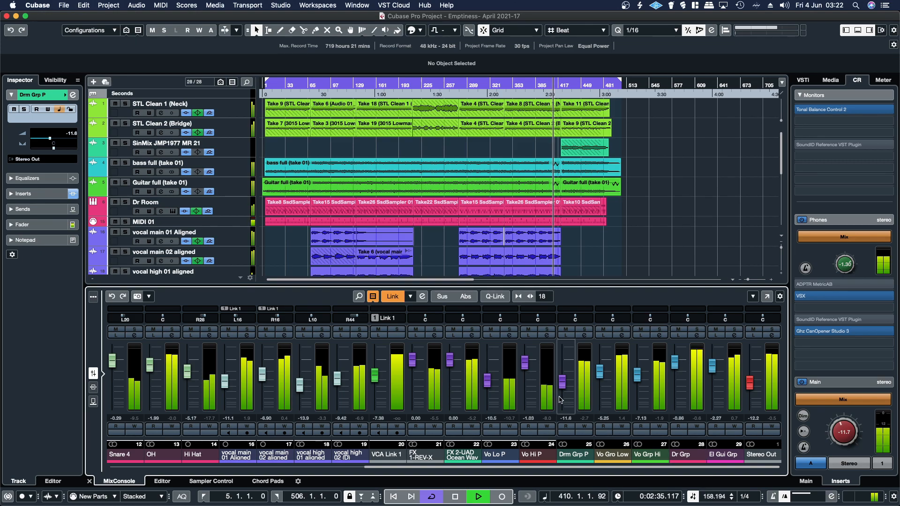
pyautogui.moveTo(490, 386); pyautogui.dragTo(491, 383)
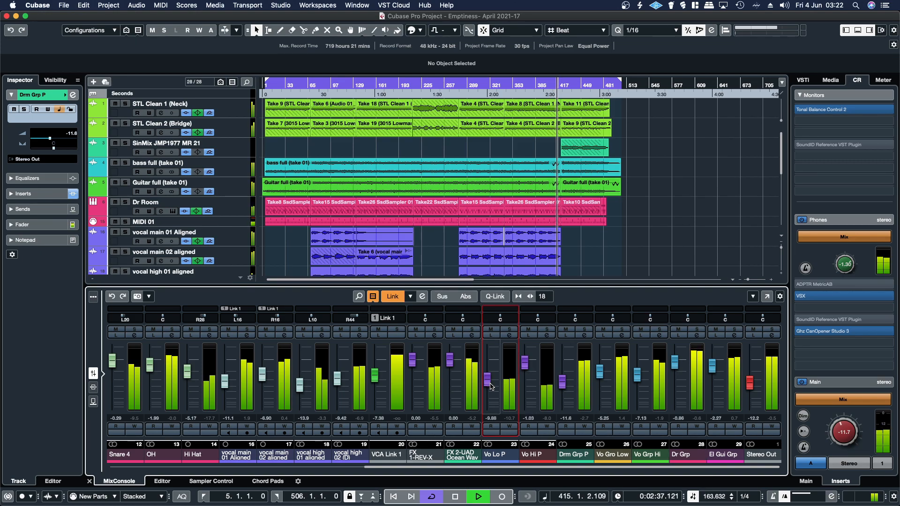
pyautogui.moveTo(558, 381); pyautogui.dragTo(563, 387)
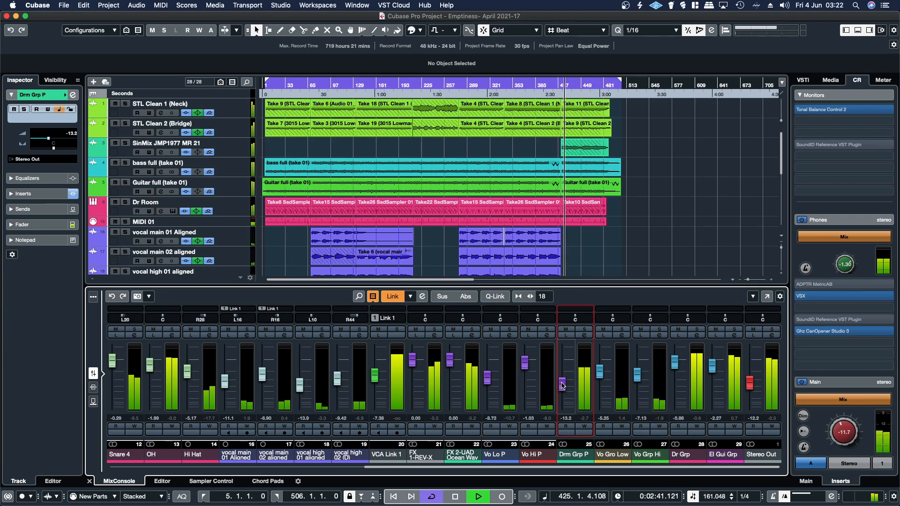
# Open the UA 176 on the Drm Grp P channel, solo that channel and close its channel settings.
pyautogui.click(583, 336)
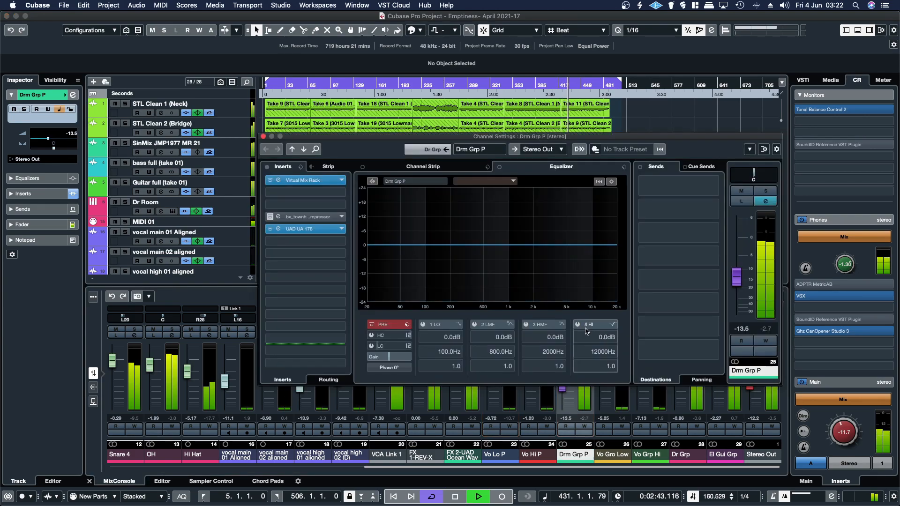
pyautogui.click(304, 188)
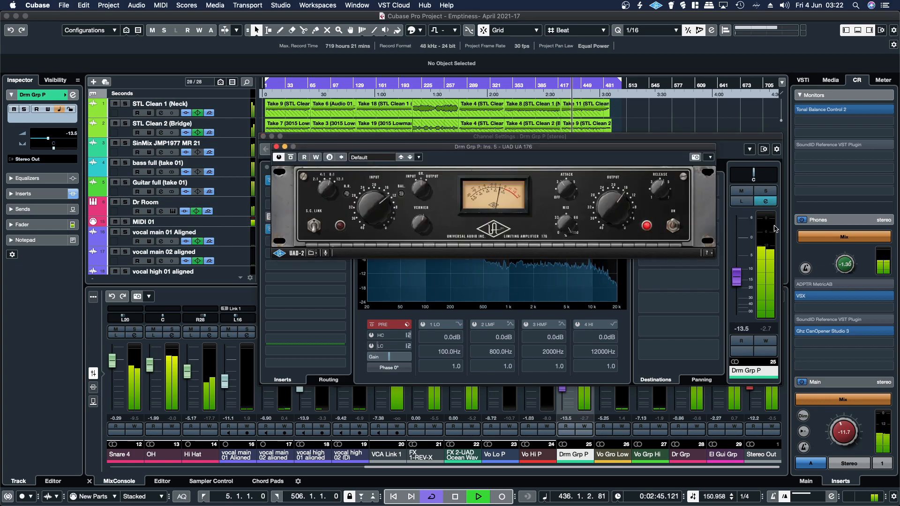
pyautogui.click(532, 139)
pyautogui.press('s')
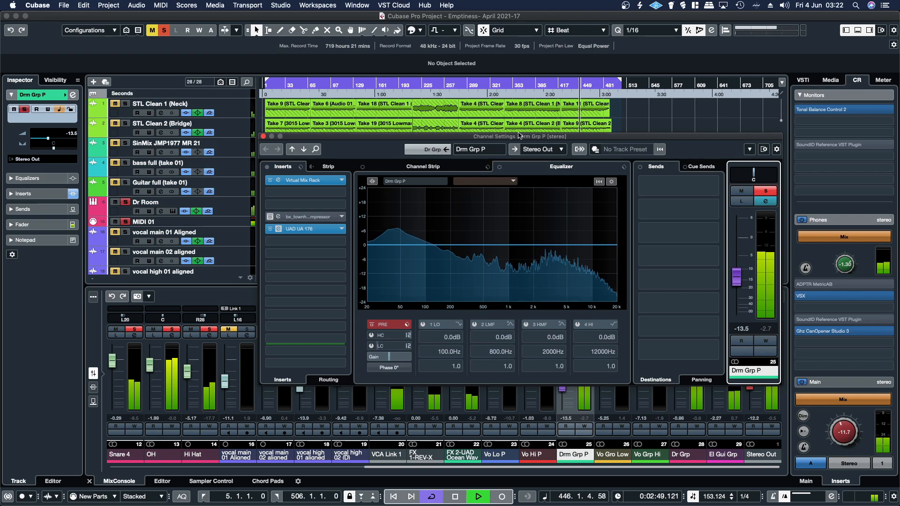
pyautogui.click(263, 136)
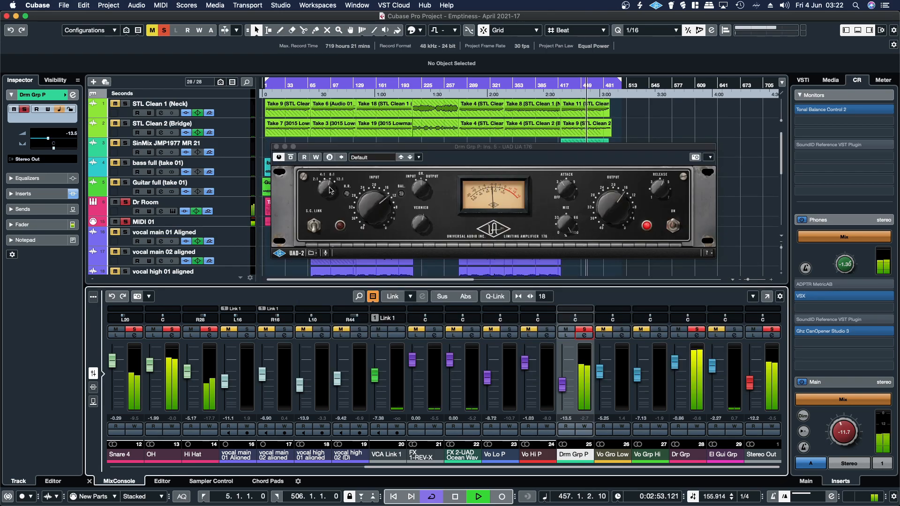
# Play the soloed drum group from the start of the second vocal section and adjust the UA 176 input and output.
pyautogui.click(347, 201)
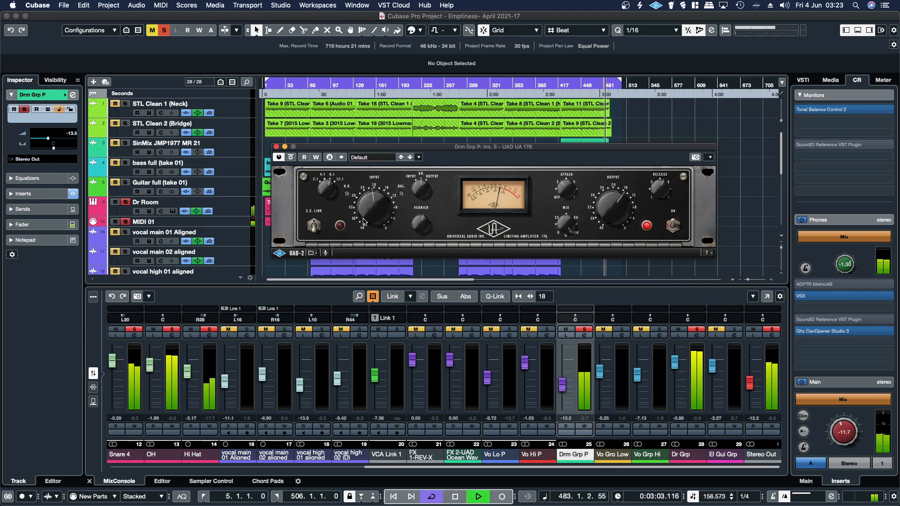
pyautogui.click(458, 89)
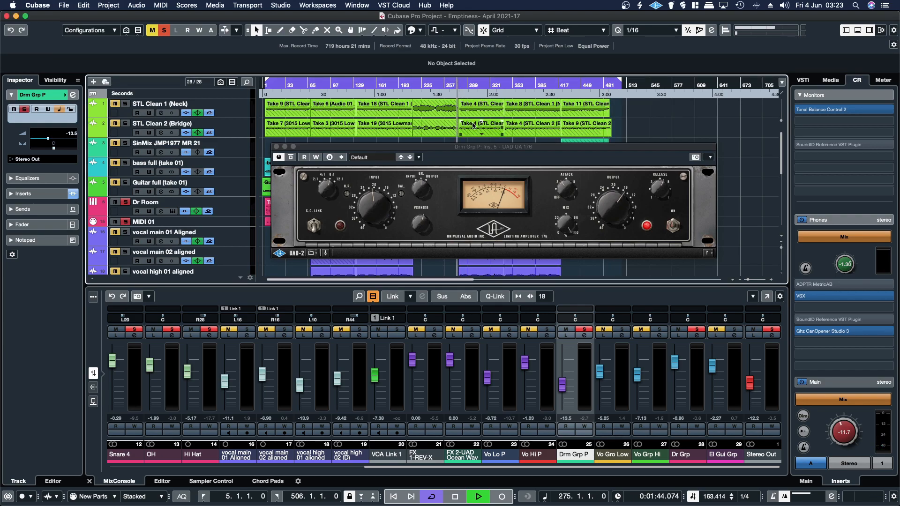
pyautogui.click(608, 217)
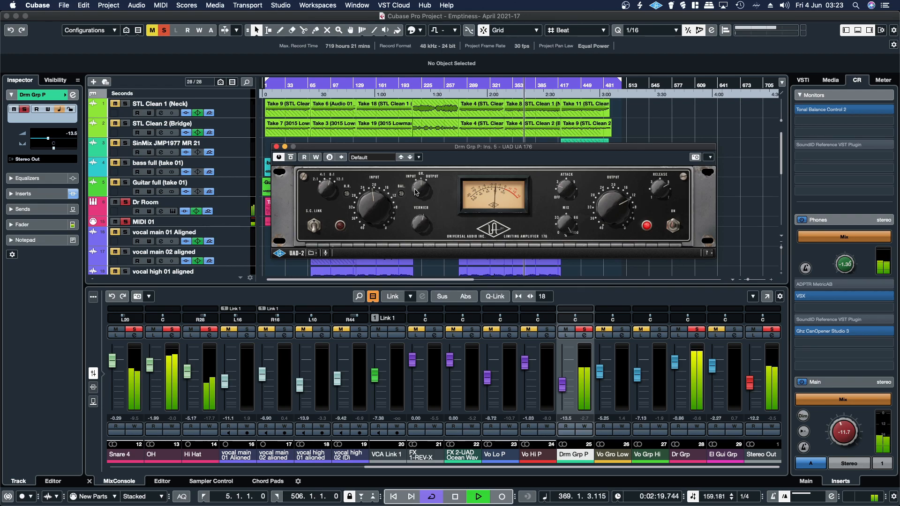
pyautogui.moveTo(370, 210); pyautogui.dragTo(371, 212)
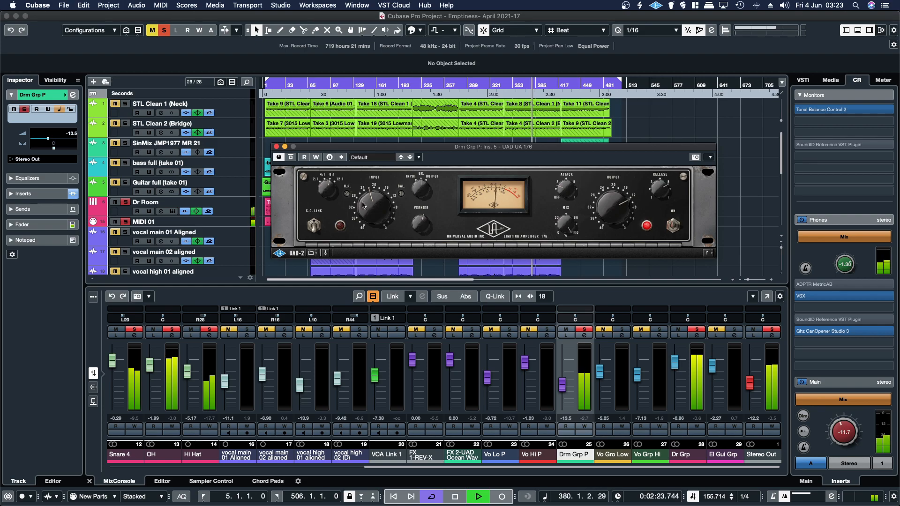
pyautogui.moveTo(368, 218); pyautogui.dragTo(365, 219)
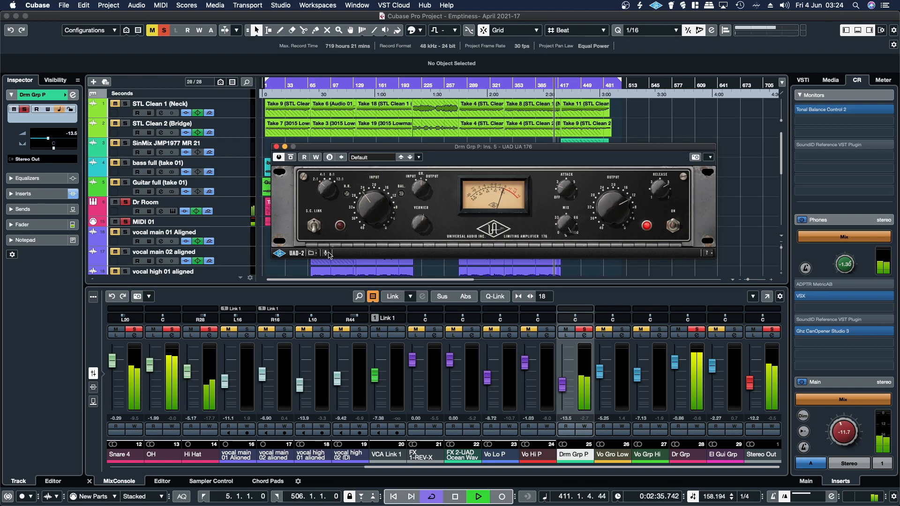
# Compare the soloed drum group with the UA 176 off and on.
pyautogui.click(646, 226)
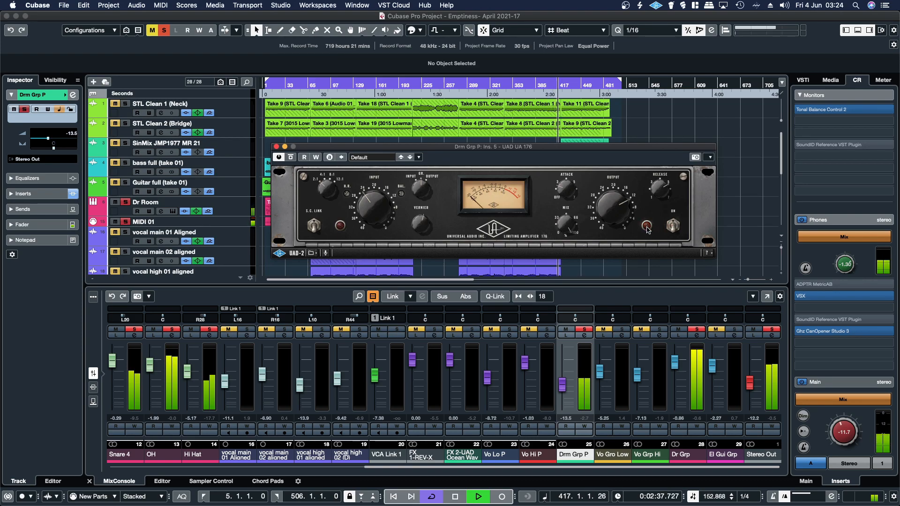
pyautogui.click(647, 227)
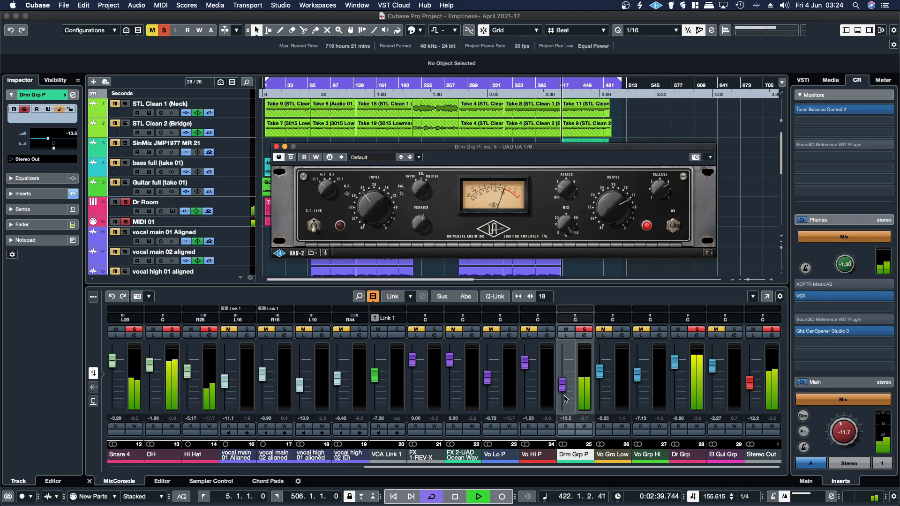
# Clear the solo on Drm Grp P, mute and unmute the channel for comparison and raise its fader to -10.2.
pyautogui.moveTo(564, 397); pyautogui.dragTo(565, 392)
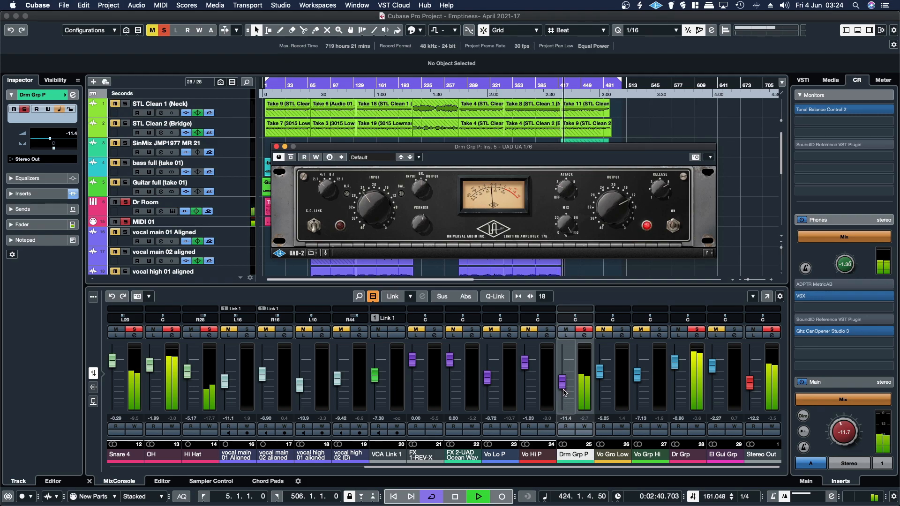
pyautogui.click(565, 330)
pyautogui.click(566, 330)
pyautogui.moveTo(565, 391); pyautogui.dragTo(563, 391)
pyautogui.click(321, 167)
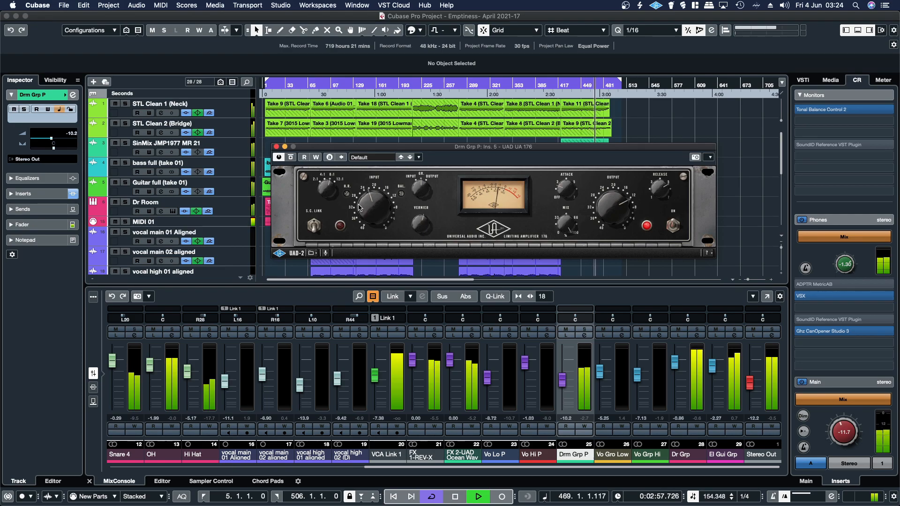
# Replay the full mix from the start of the second vocal section, raising the drum group's UA 176 input and lowering its output.
pyautogui.moveTo(358, 204); pyautogui.dragTo(357, 194)
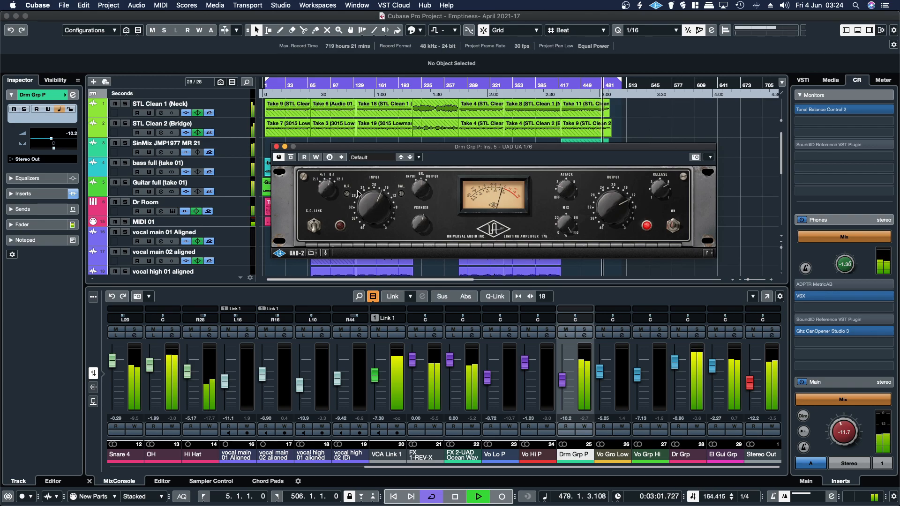
pyautogui.click(457, 85)
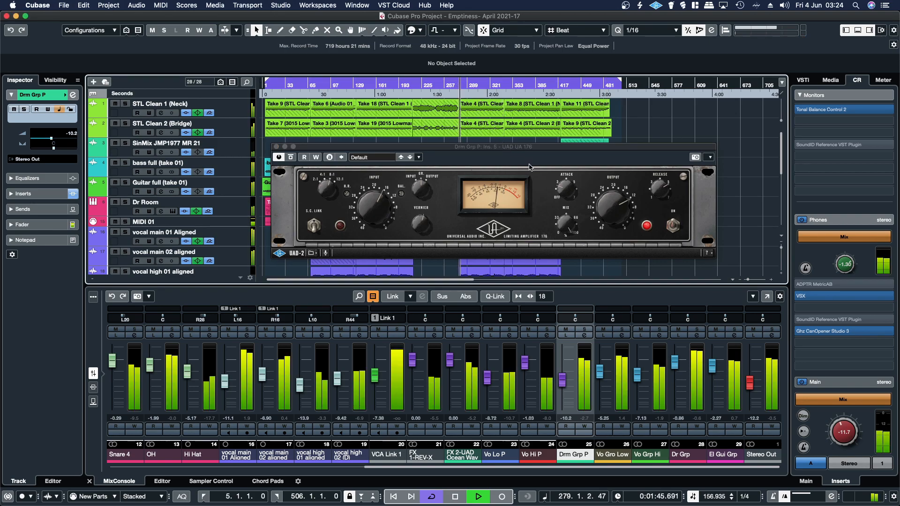
pyautogui.click(607, 209)
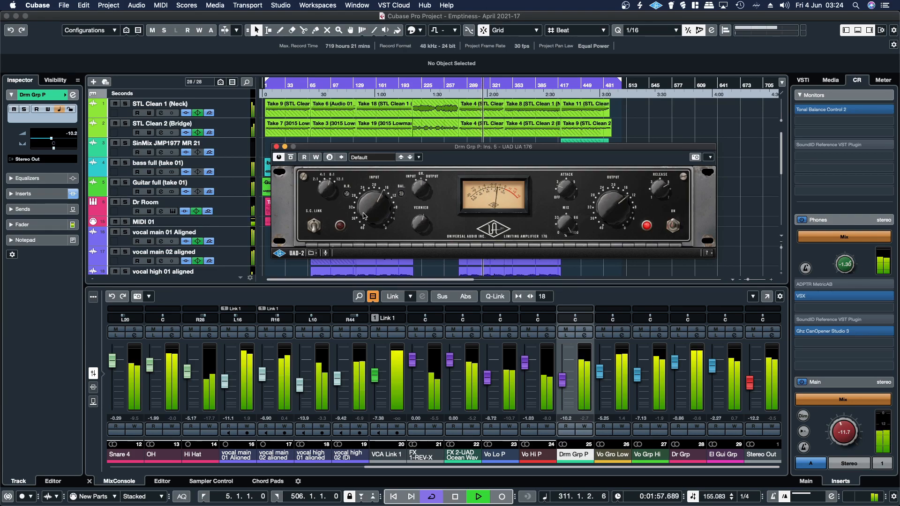
pyautogui.moveTo(363, 213); pyautogui.dragTo(363, 208)
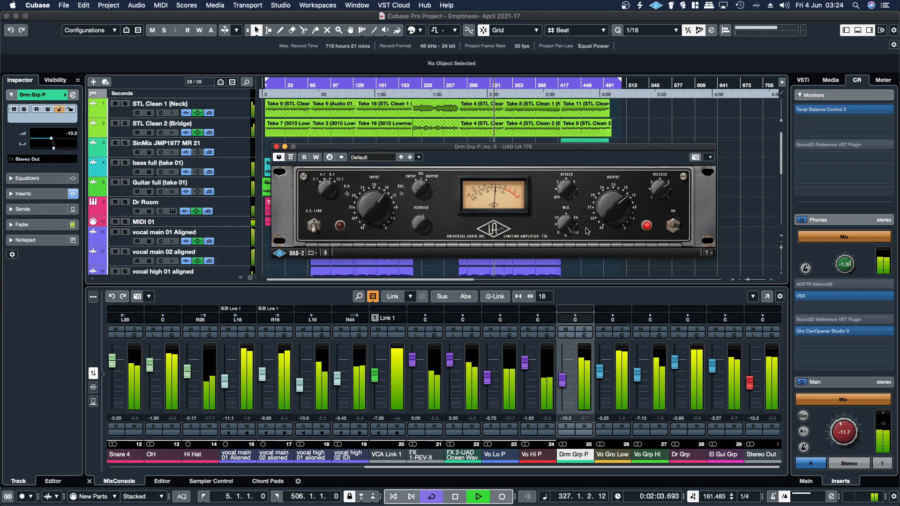
# Compare the full mix with the drum group's UA 176 off and on, leave it on and close the plug-in.
pyautogui.click(674, 227)
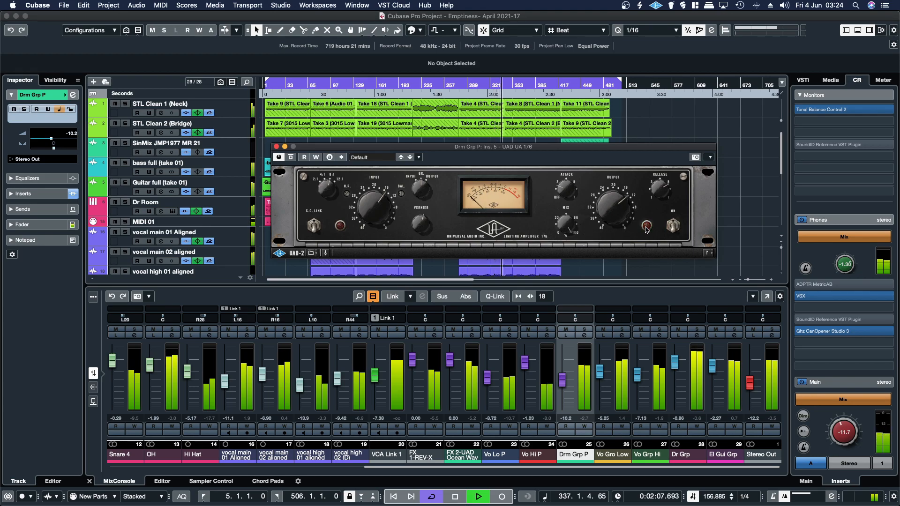
pyautogui.click(646, 226)
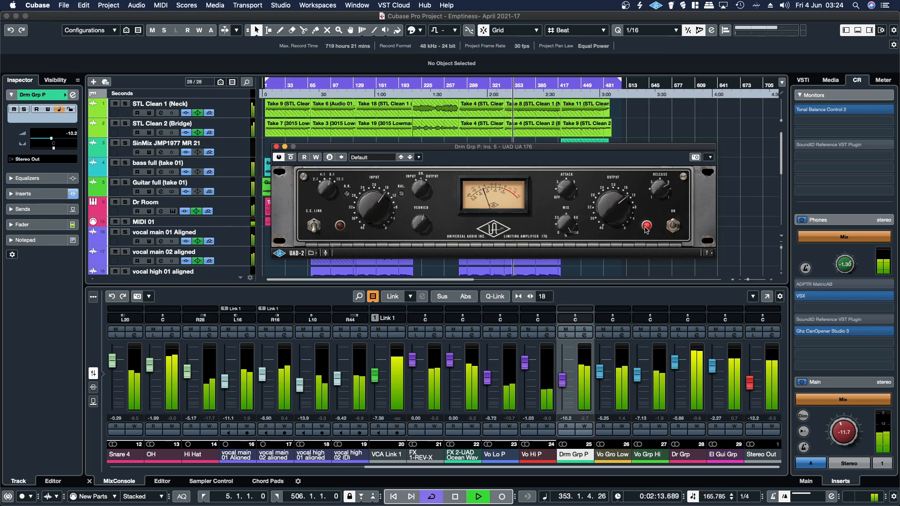
pyautogui.click(645, 227)
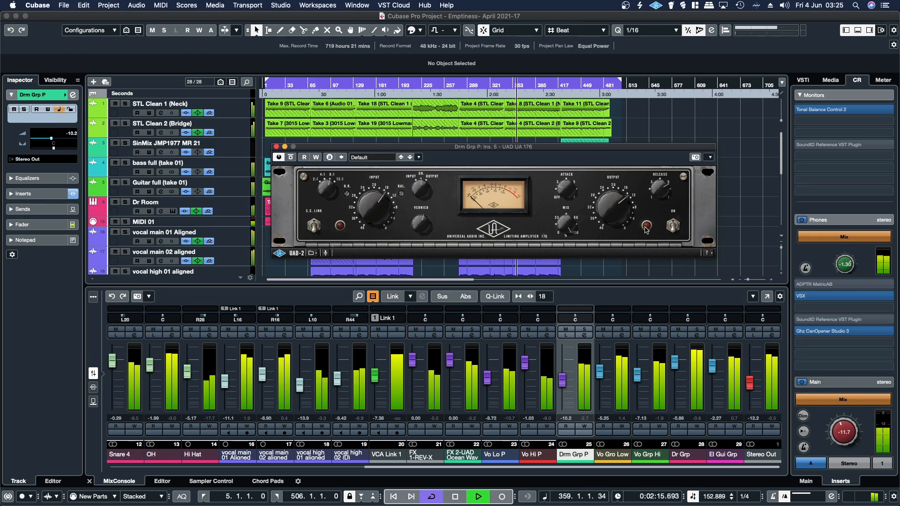
pyautogui.click(646, 226)
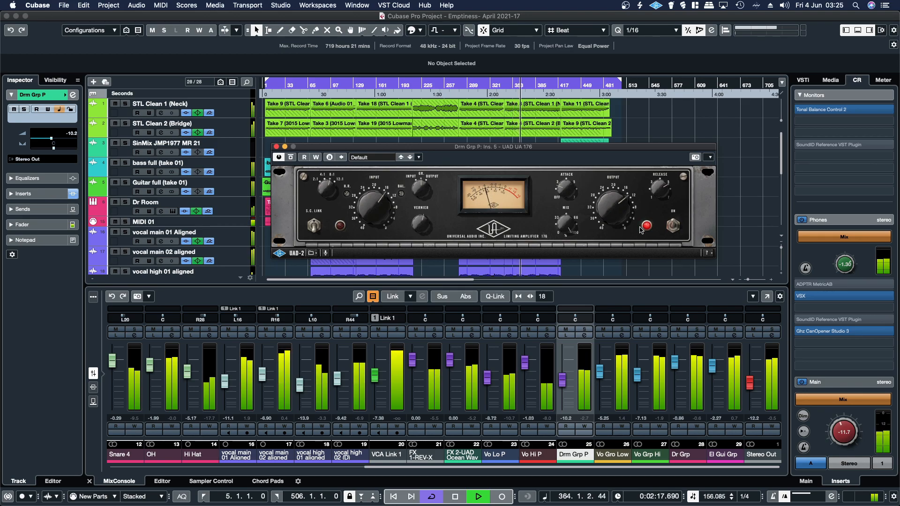
pyautogui.click(277, 147)
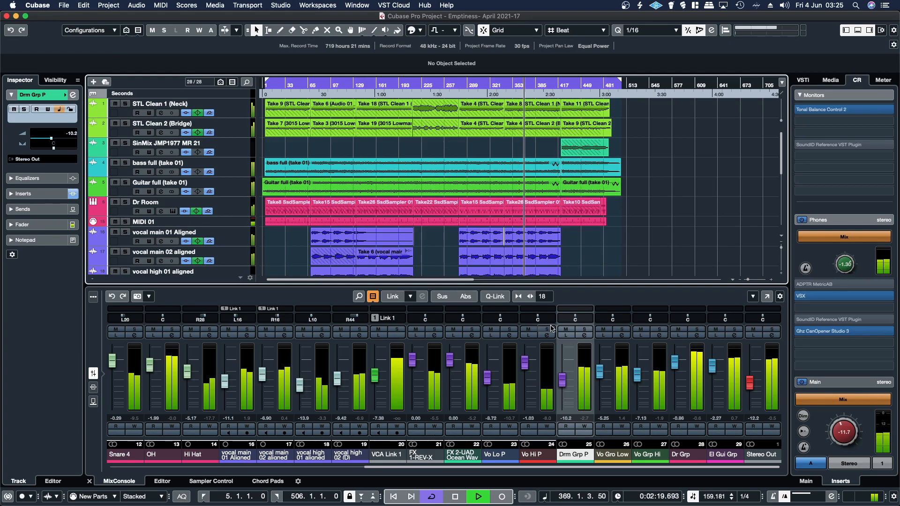
# Mute and unmute Drm Grp P to hear its contribution, and lower its fader to -11.4.
pyautogui.click(565, 330)
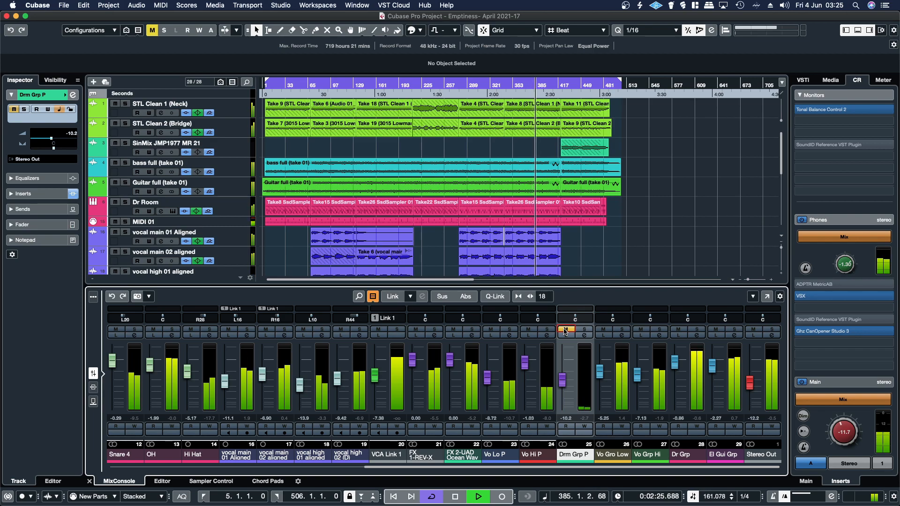
pyautogui.click(565, 329)
pyautogui.moveTo(561, 379); pyautogui.dragTo(563, 387)
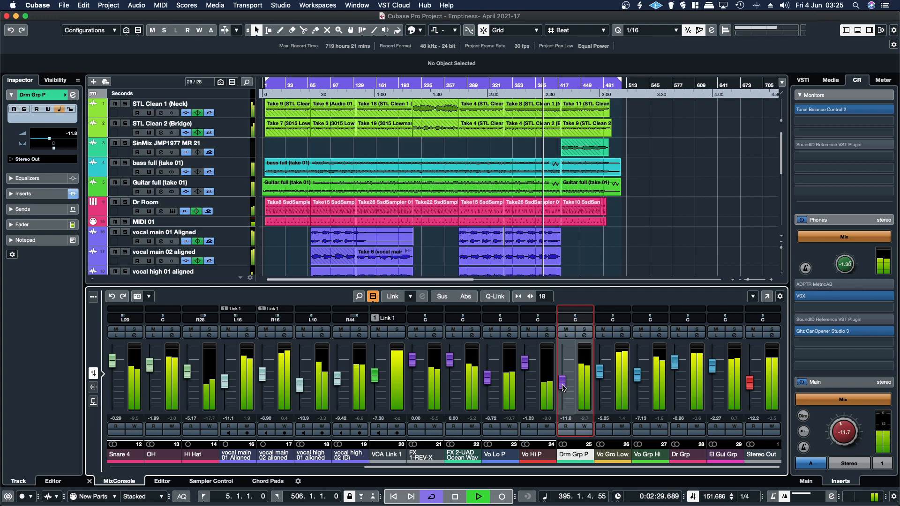
pyautogui.moveTo(562, 385); pyautogui.dragTo(564, 385)
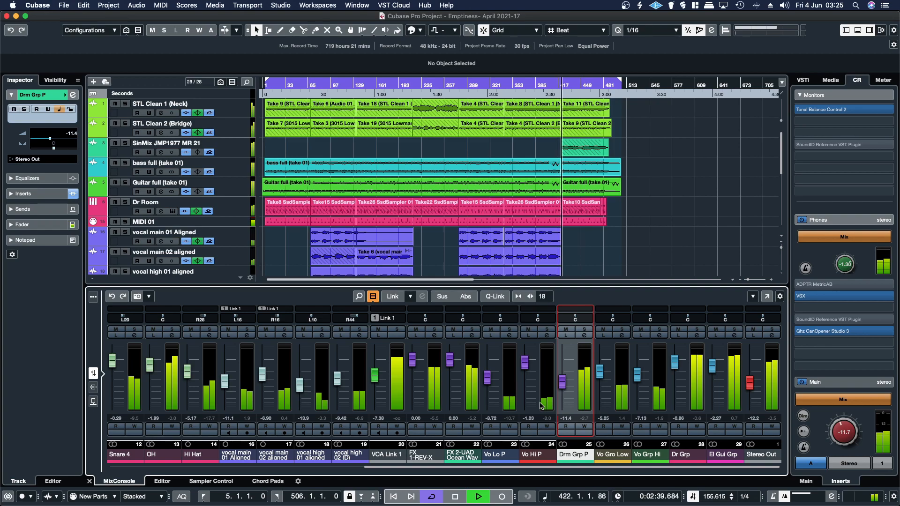
# Bypass and re-enable the UA 176 on the El Gui Grp channel, close its channel settings and stop playback.
pyautogui.click(733, 336)
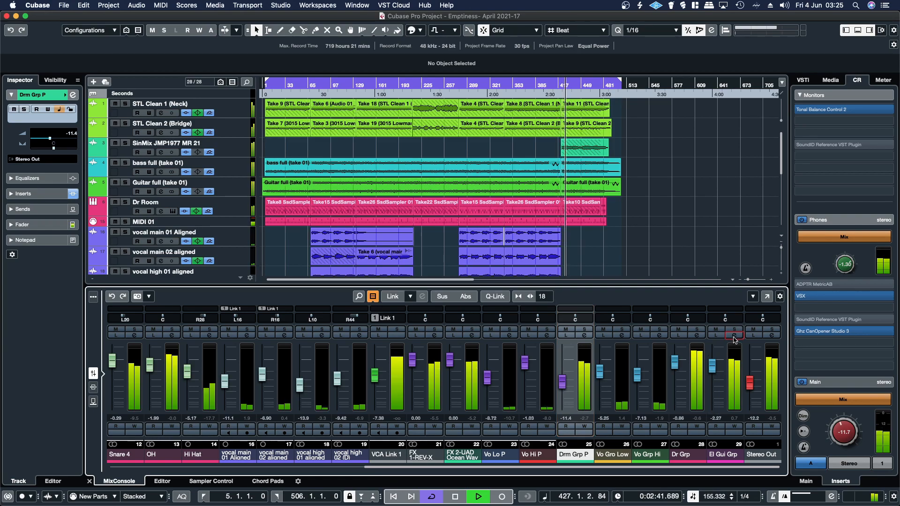
pyautogui.click(270, 216)
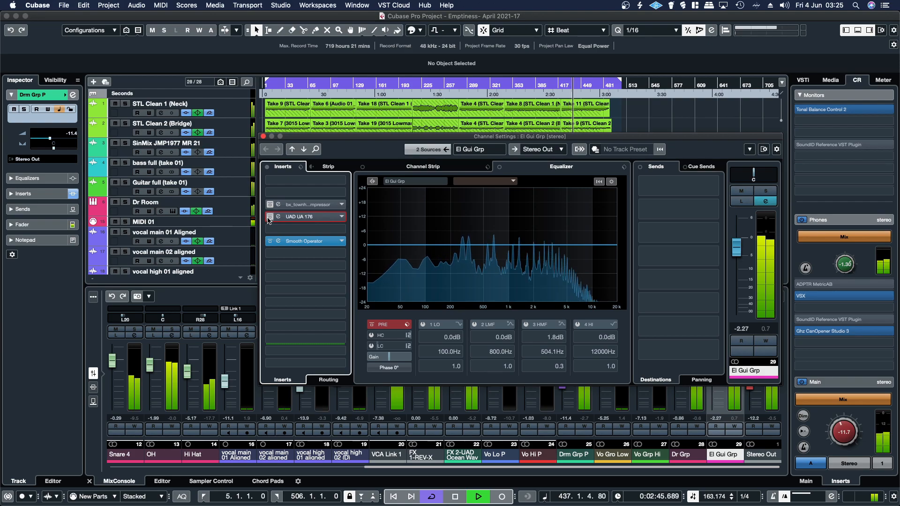
pyautogui.click(270, 217)
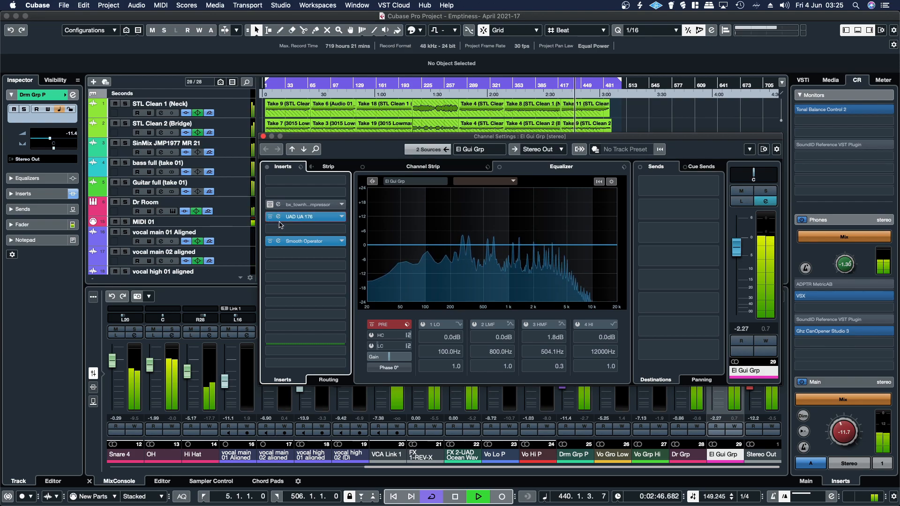
pyautogui.click(264, 137)
pyautogui.press('space')
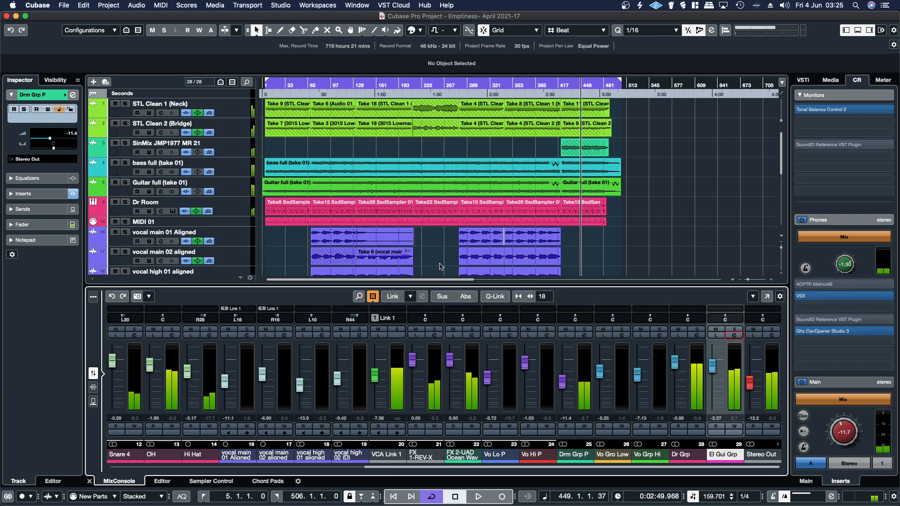